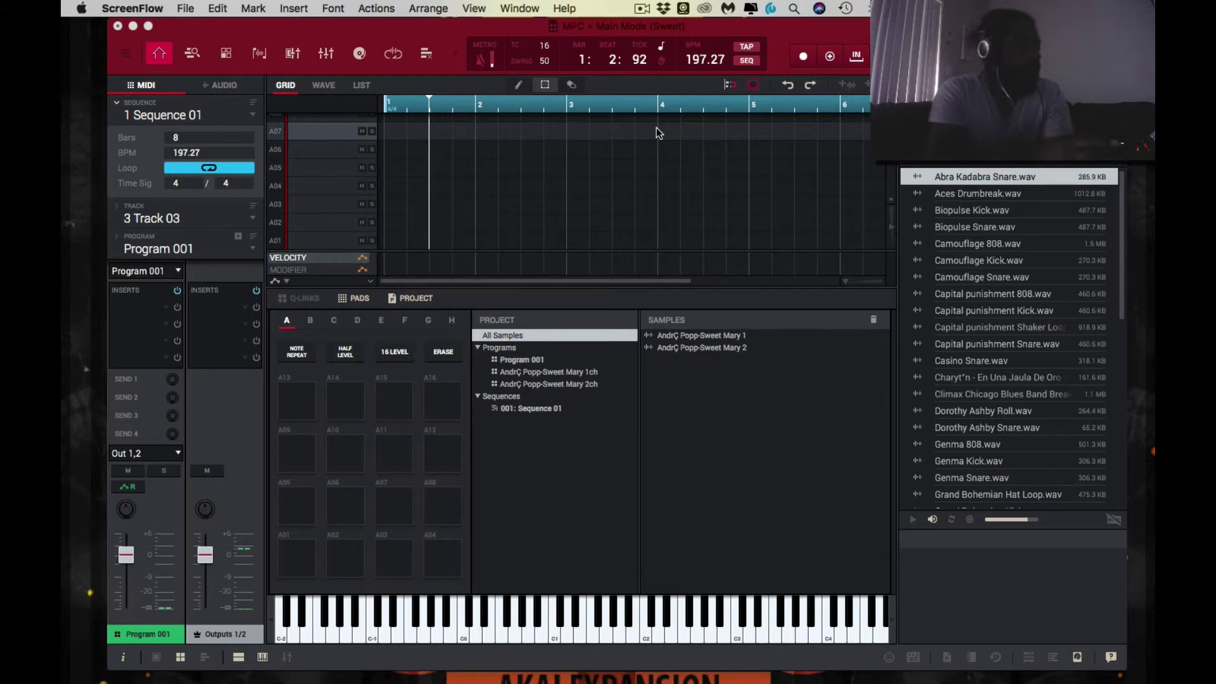
Play the empty pads A01, A02, A05 and A06 in alternation to demonstrate kick and snare positions
key(space)
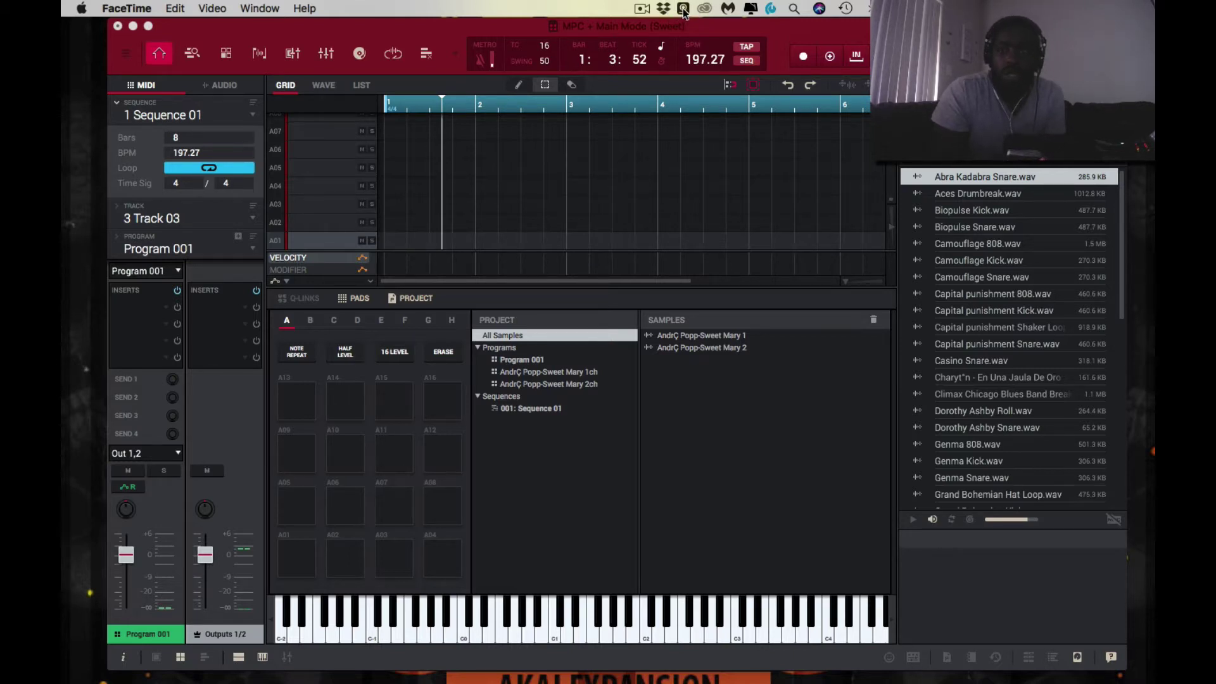
click(658, 24)
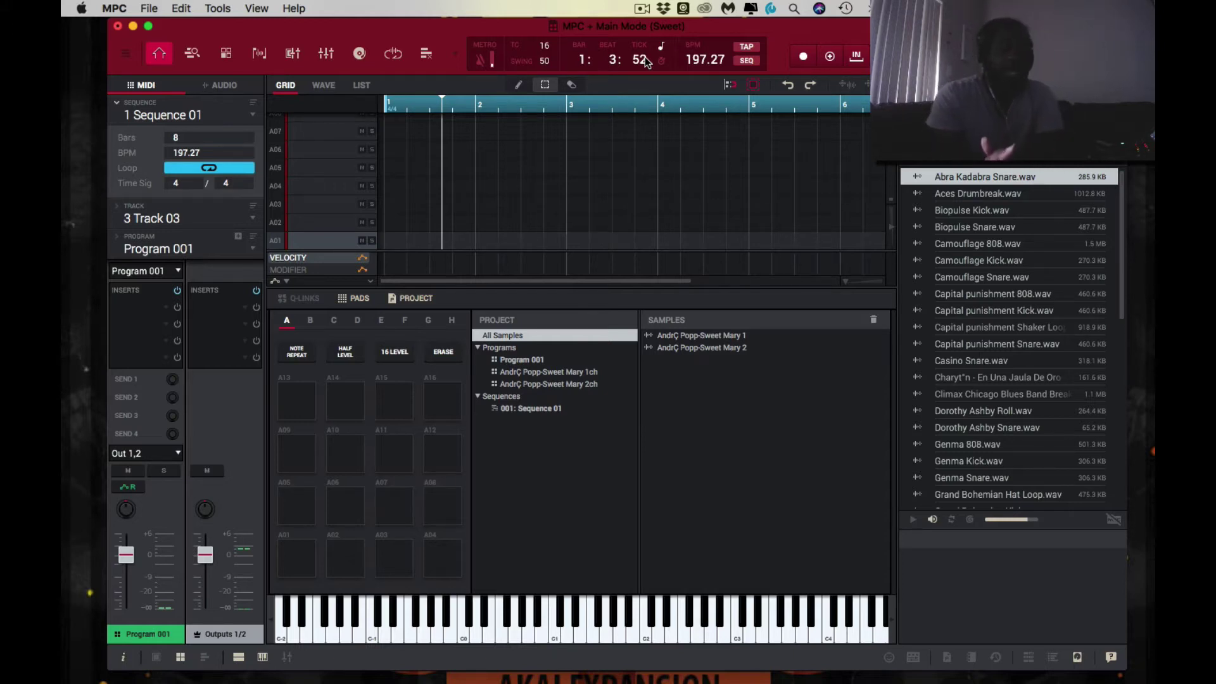
key(z)
key(z)
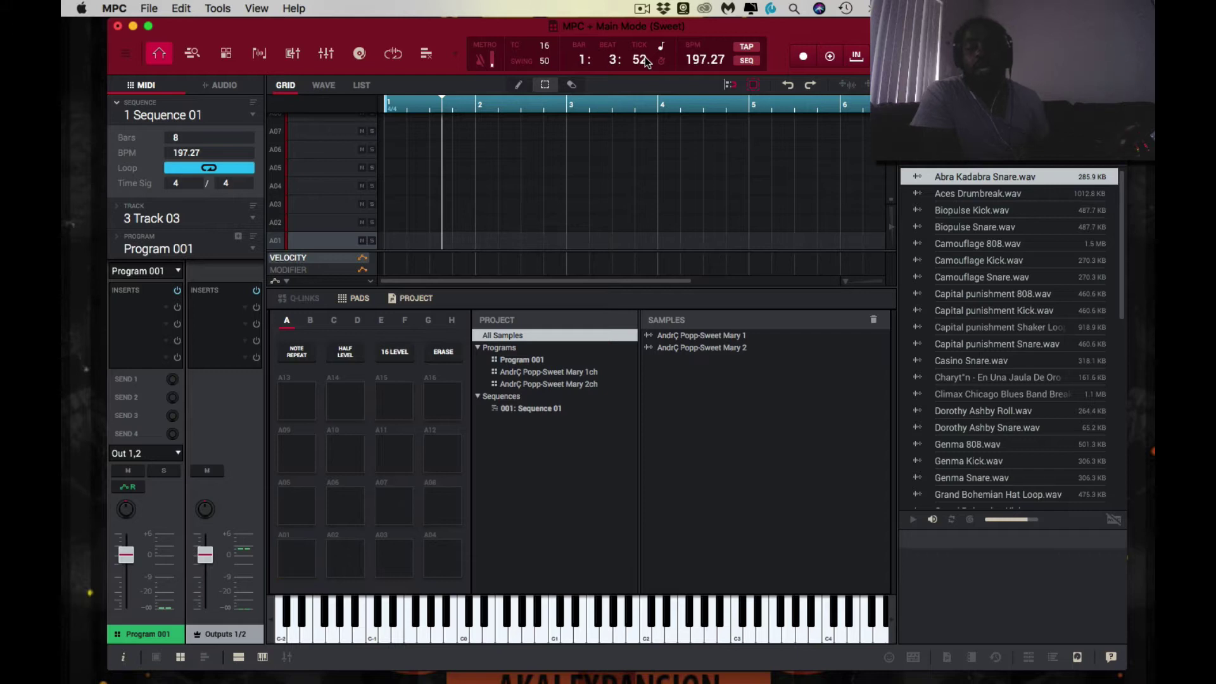
key(x)
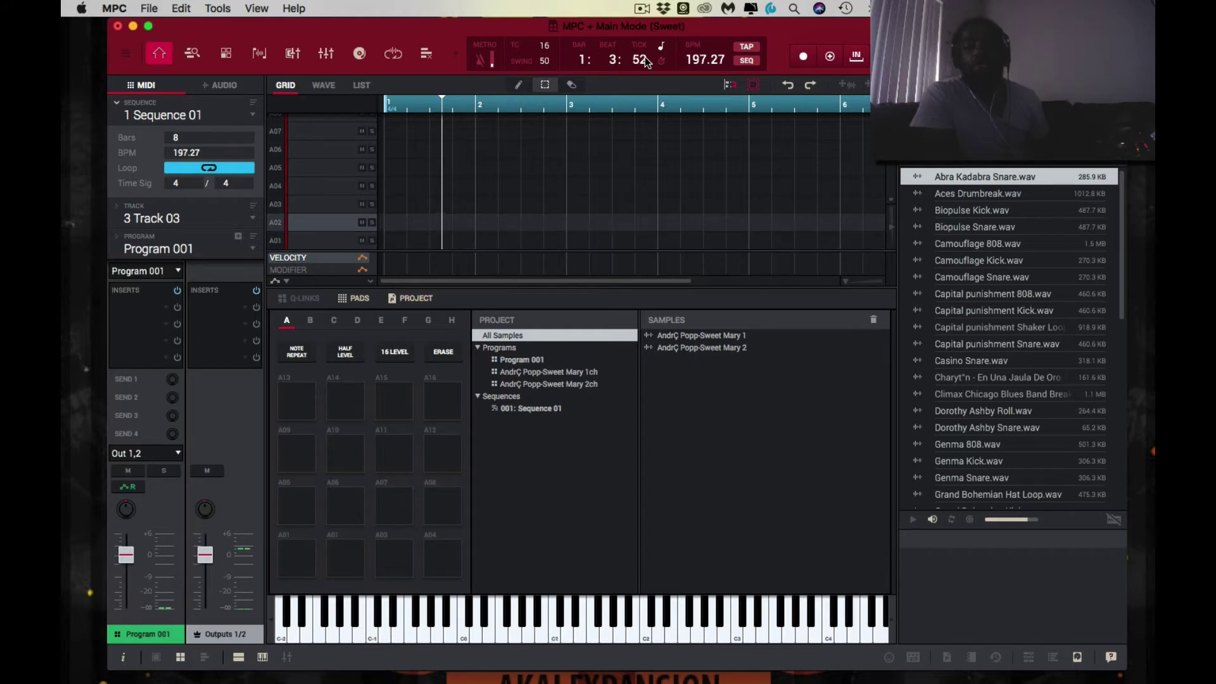
key(x)
key(a)
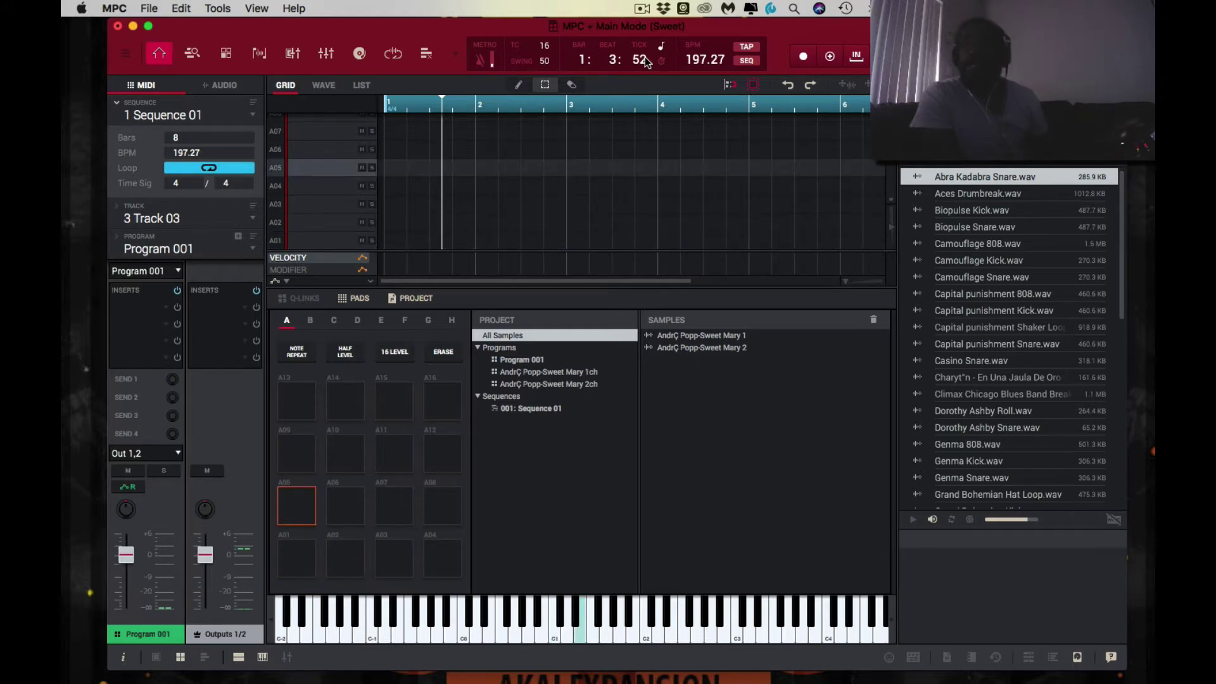
key(a)
key(z)
key(a)
key(z)
key(a)
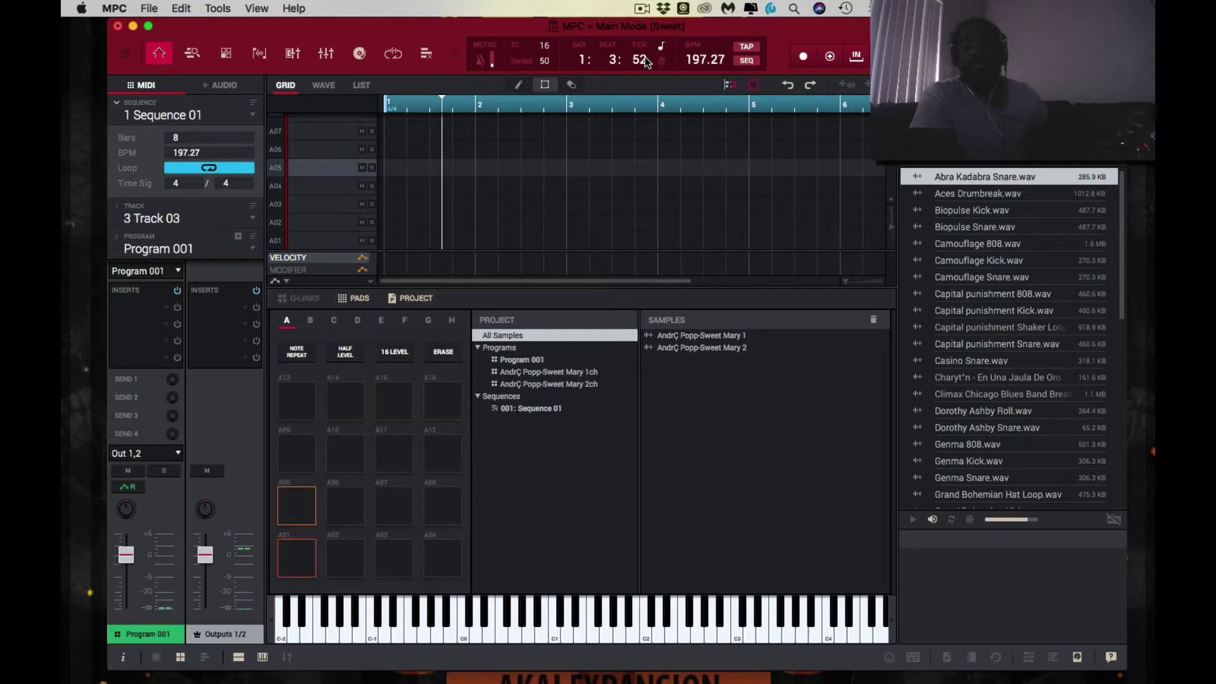
key(z)
key(a)
key(z)
key(a)
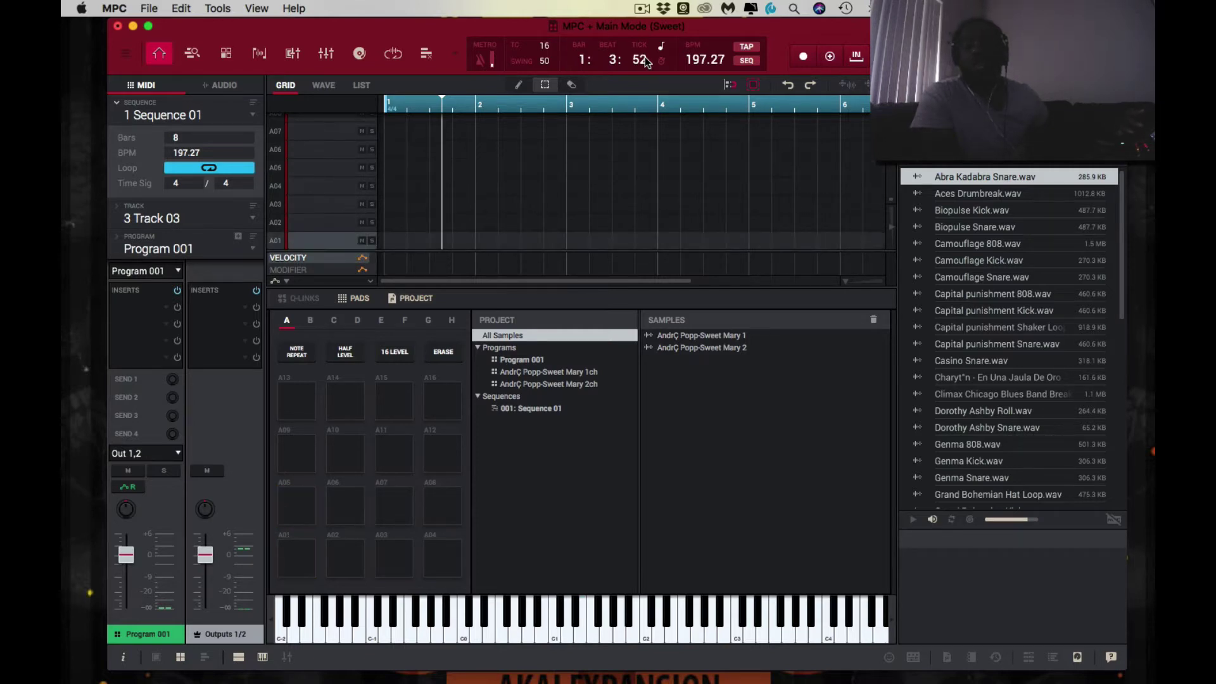
key(s)
key(x)
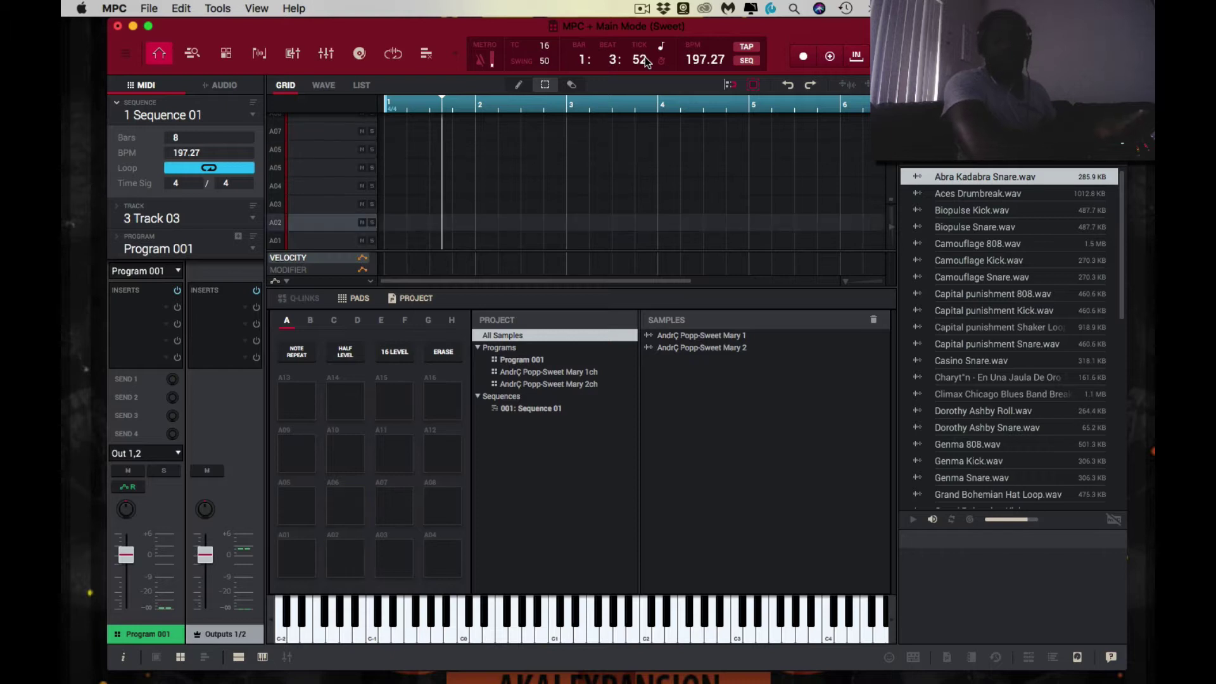
key(s)
key(x)
key(s)
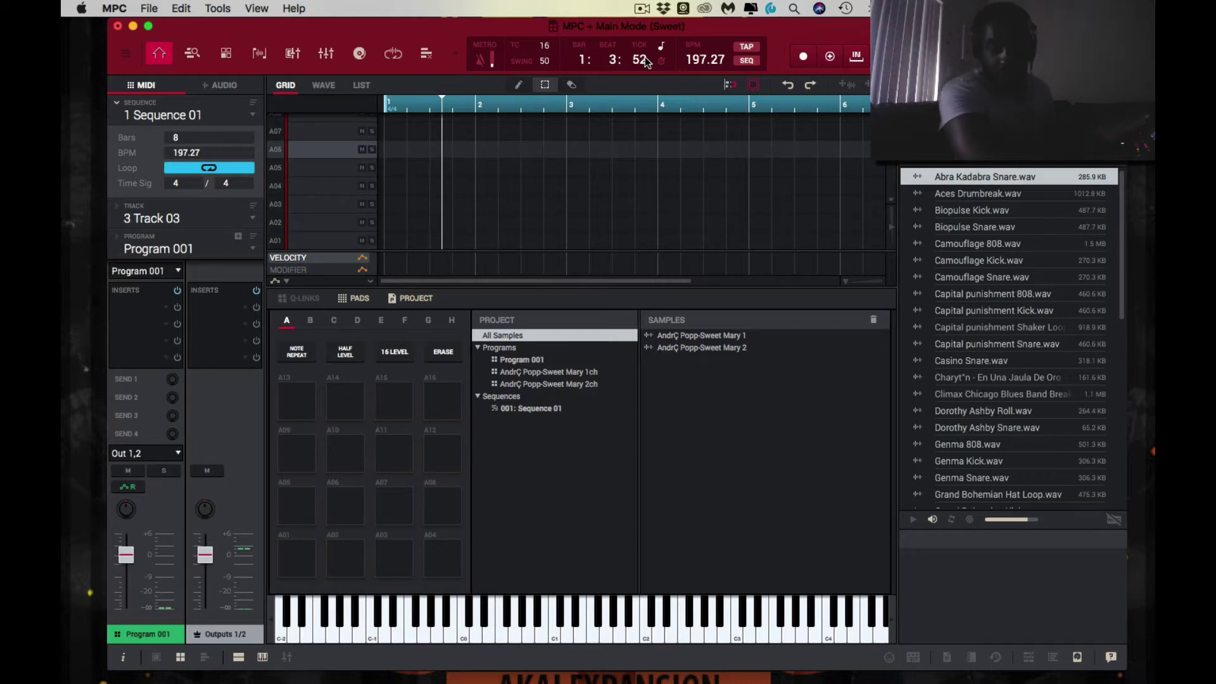
key(x)
key(s)
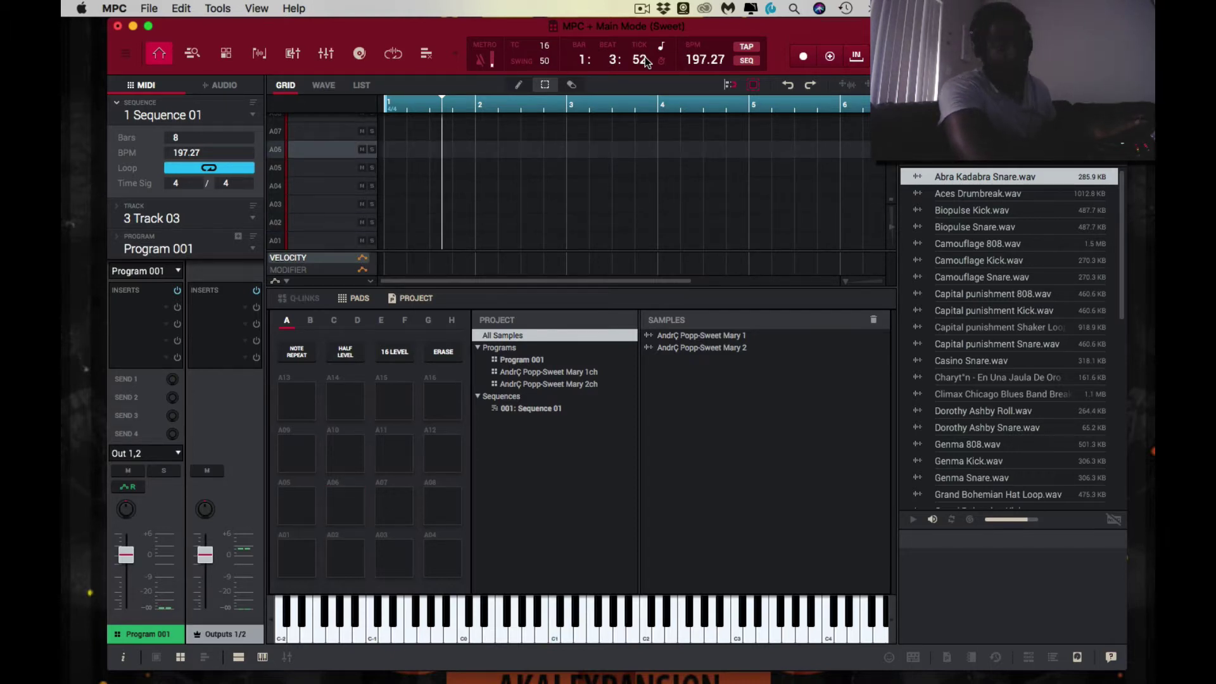
key(a)
key(x)
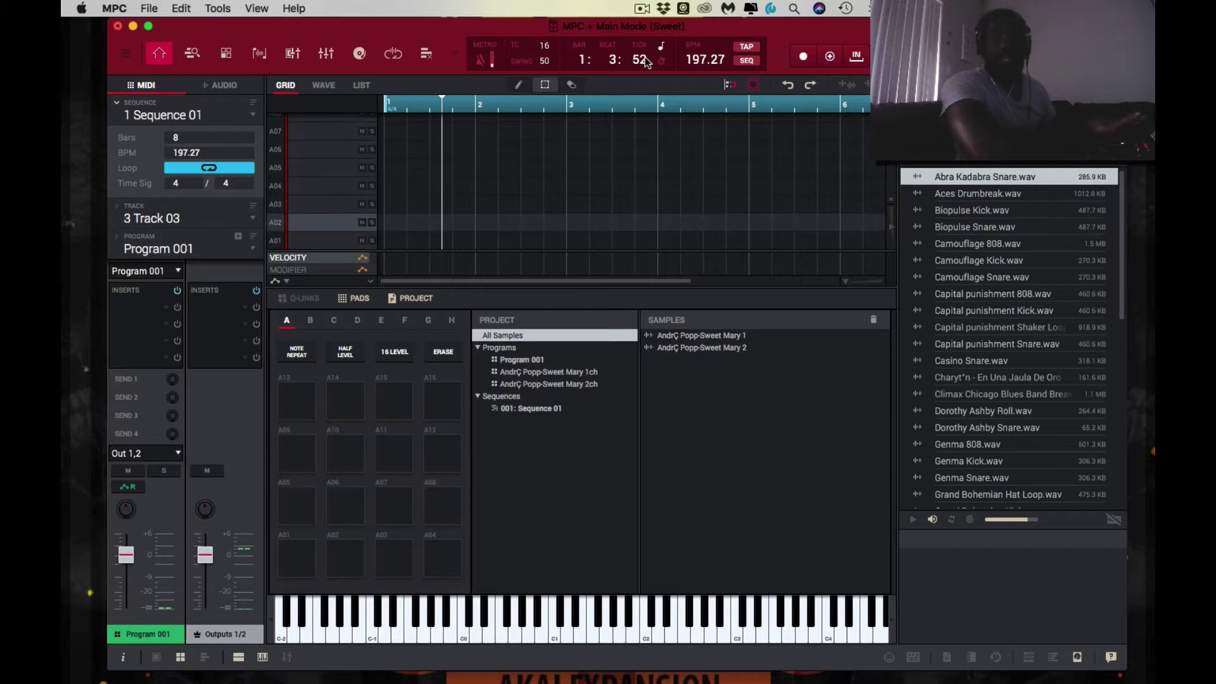
key(z)
key(s)
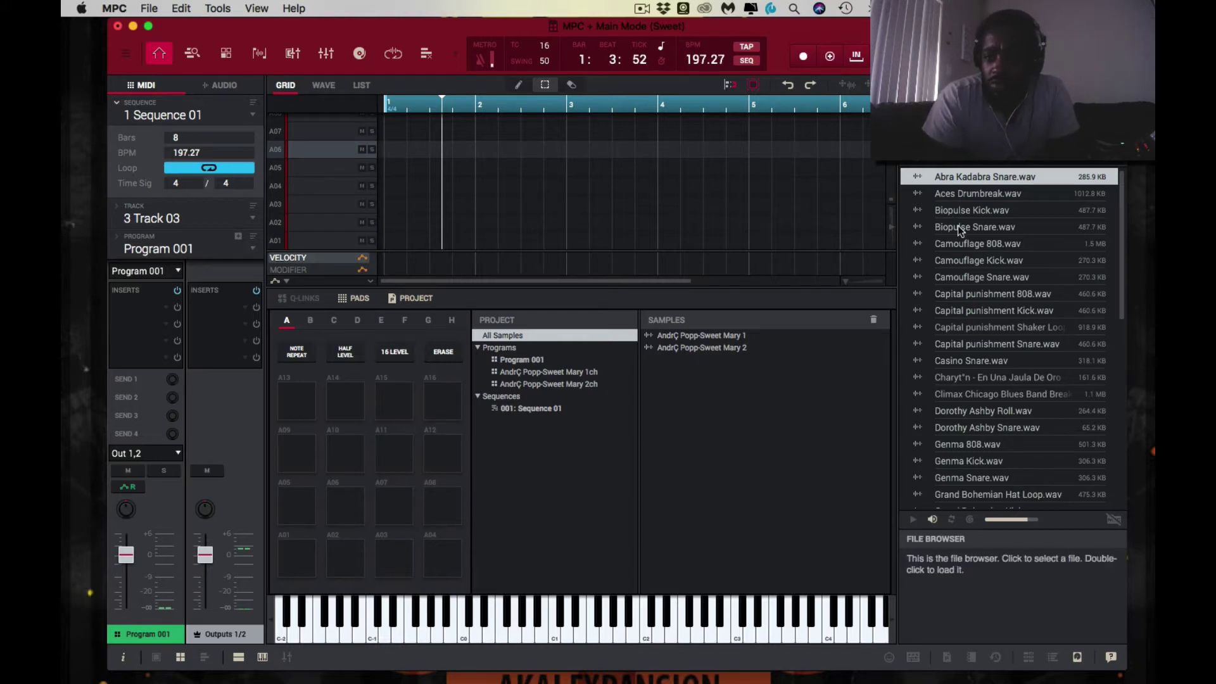
Load Camouflage Kick.wav onto pad A05 and Camouflage Snare.wav onto pad A06
scroll(957, 234, down, 2)
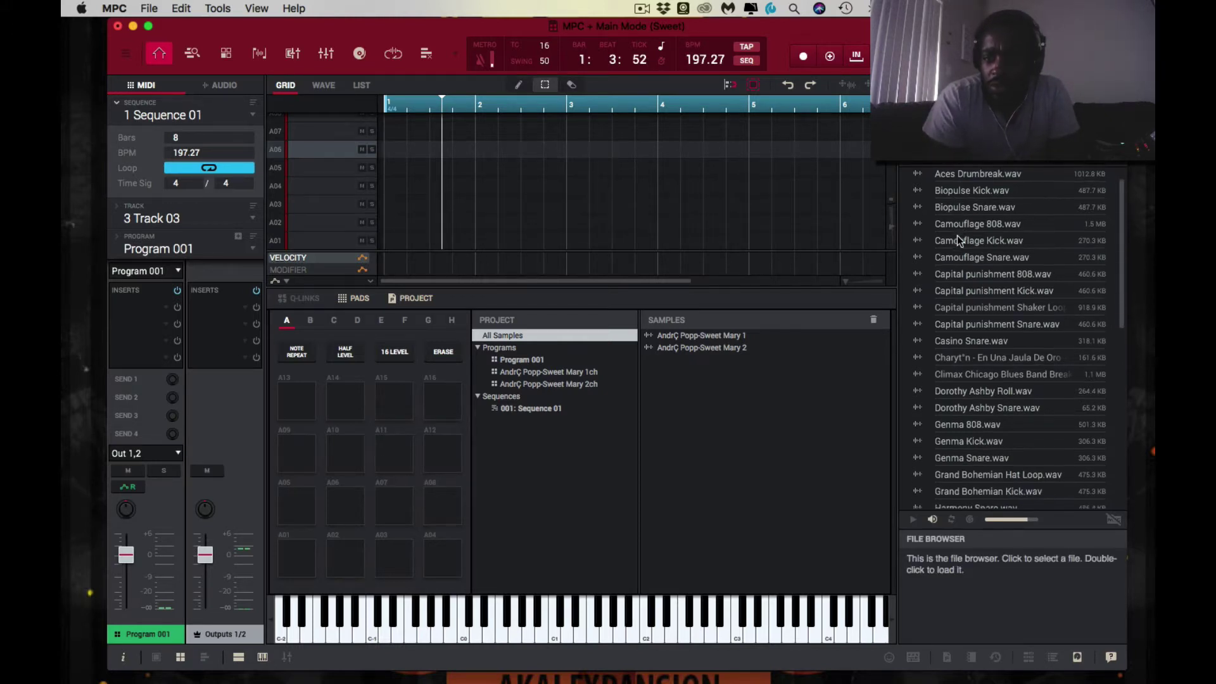
scroll(956, 234, down, 1)
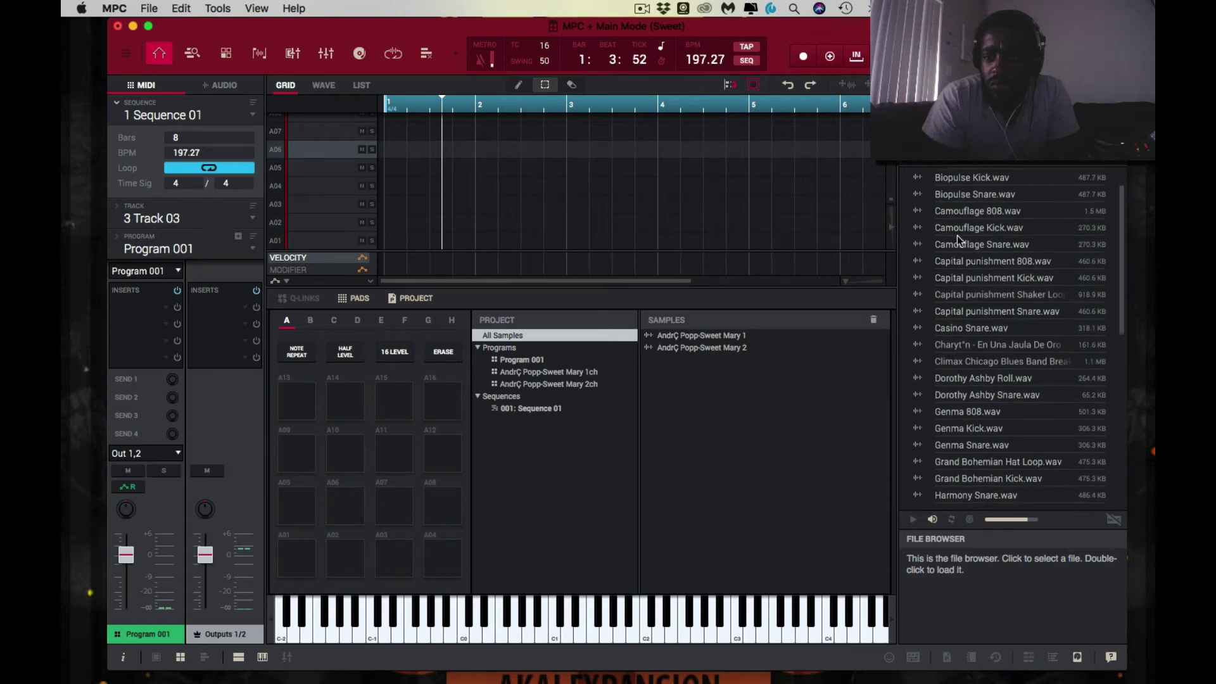
drag(956, 229, 303, 514)
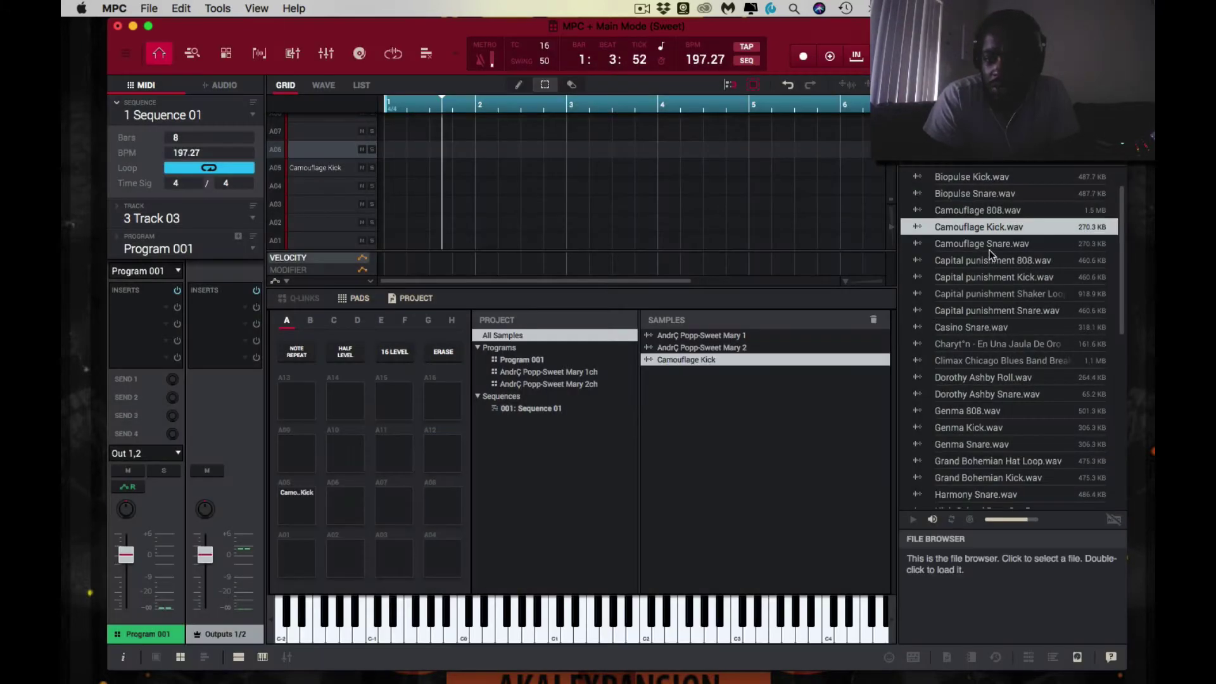
drag(988, 245, 351, 516)
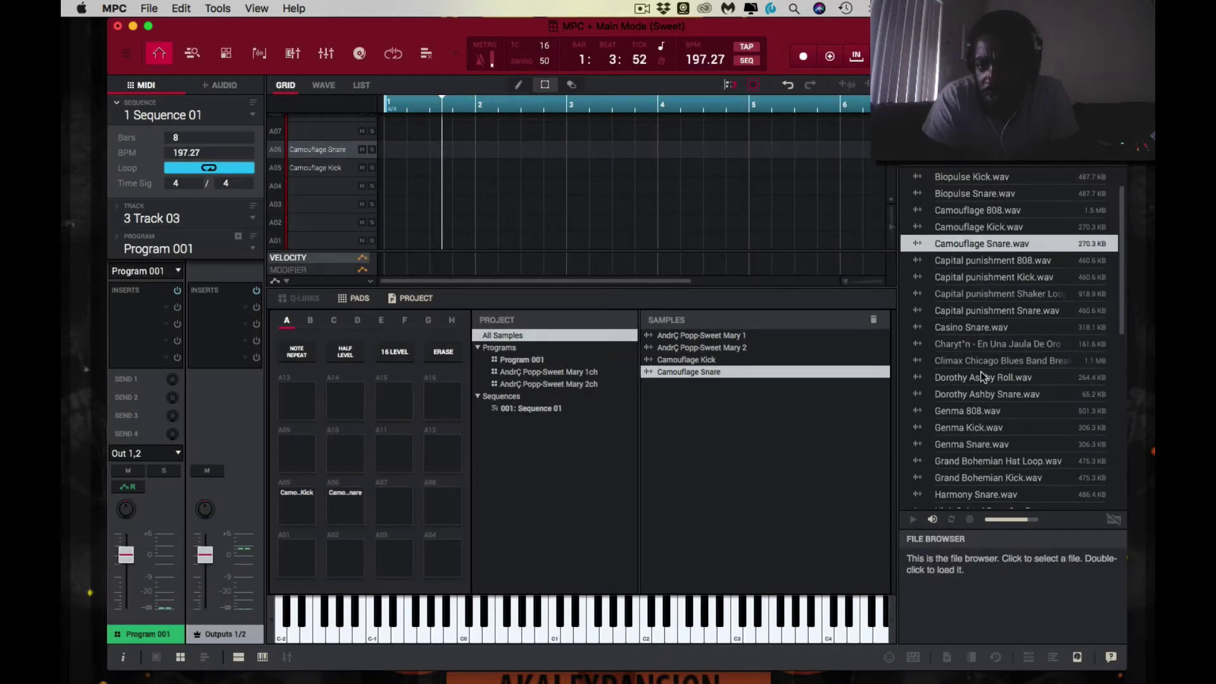
Load the OmertÖ Kick sample onto pad A01 and the OmertÖ Snare sample onto pad A02
scroll(981, 372, down, 1)
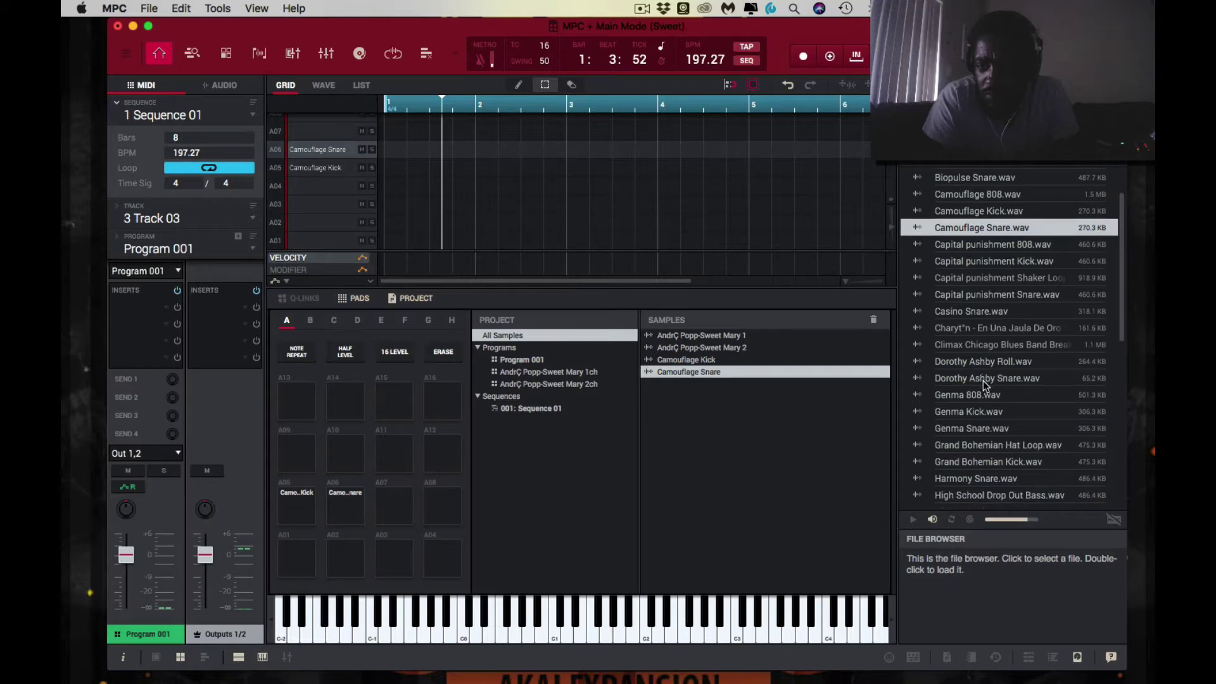
scroll(982, 401, down, 2)
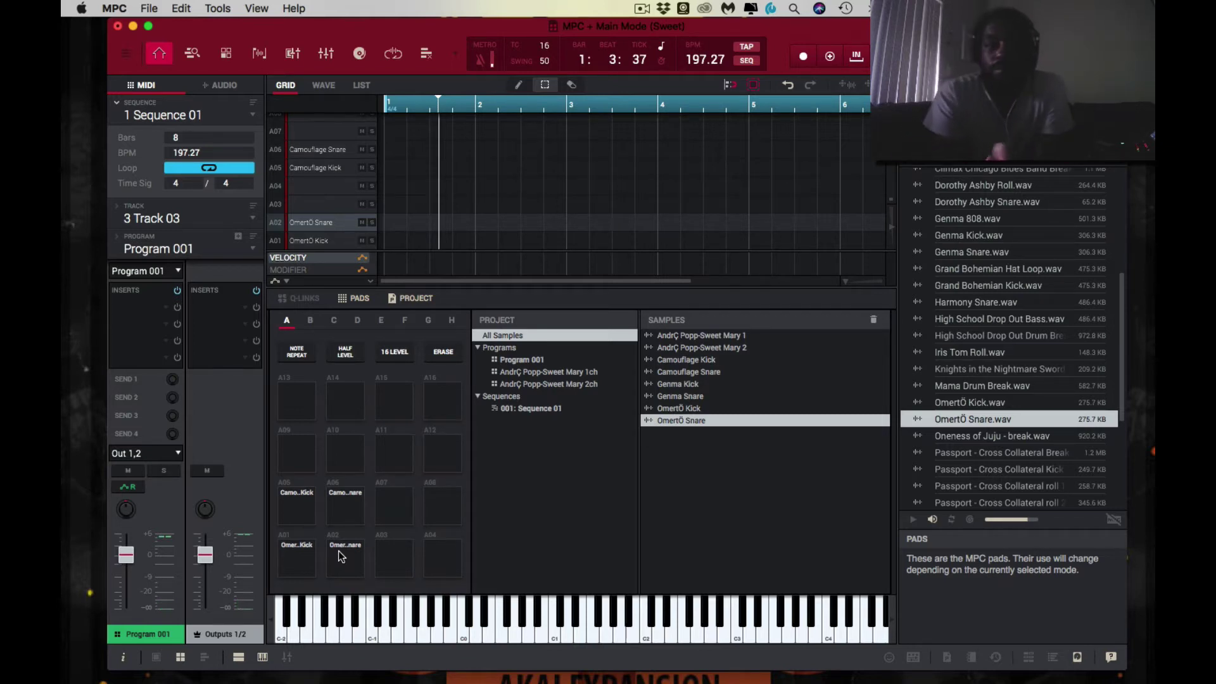
Hide the file browser and show the waveform of the OmertÖ Snare sample
click(1077, 656)
click(324, 87)
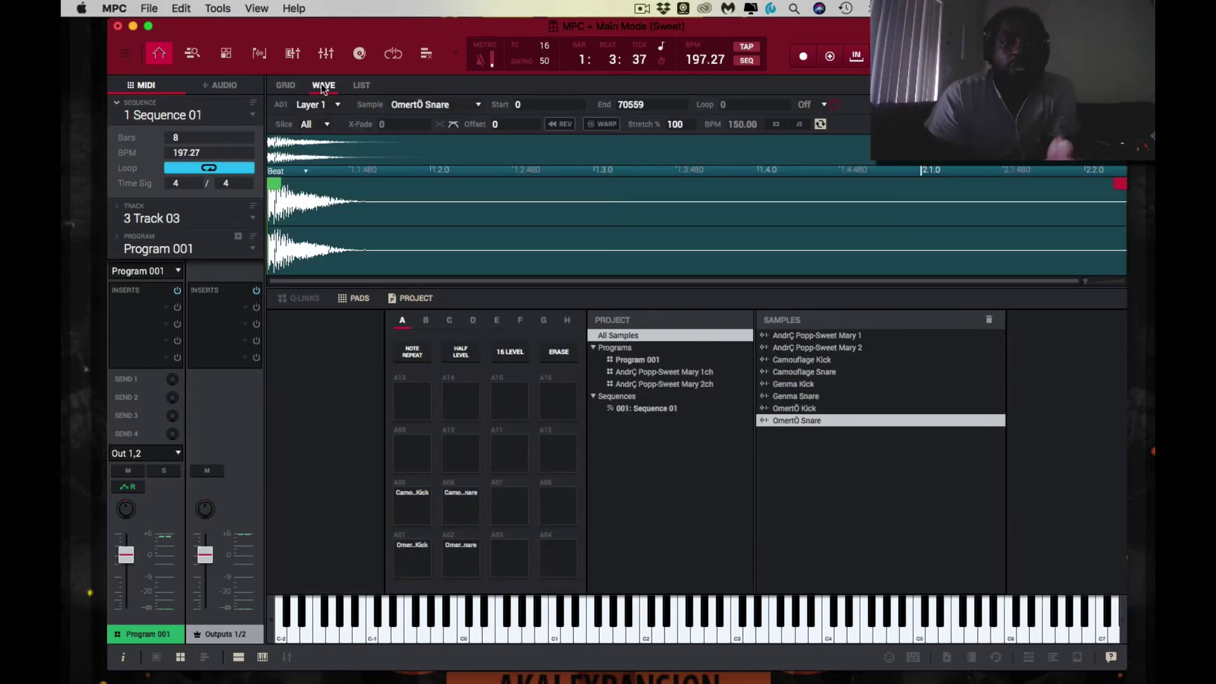
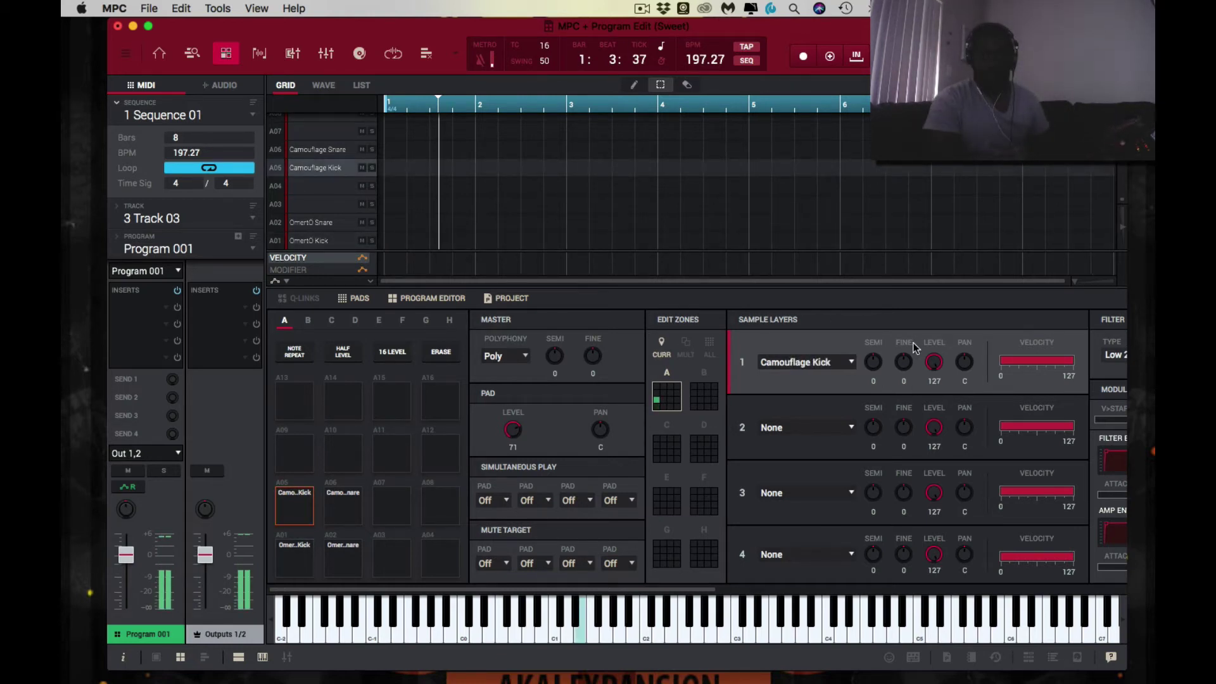
Assign OmertÖ Kick to sample layer 2 of pad A05, beneath Camouflage Kick
click(852, 428)
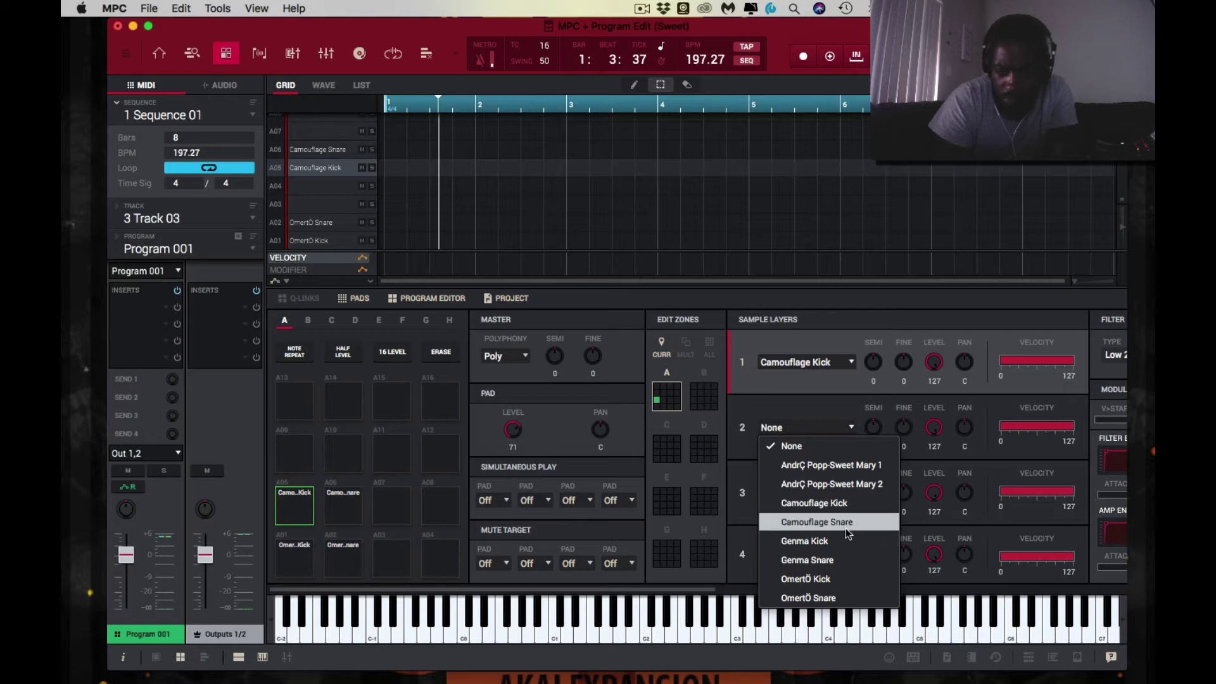
click(847, 579)
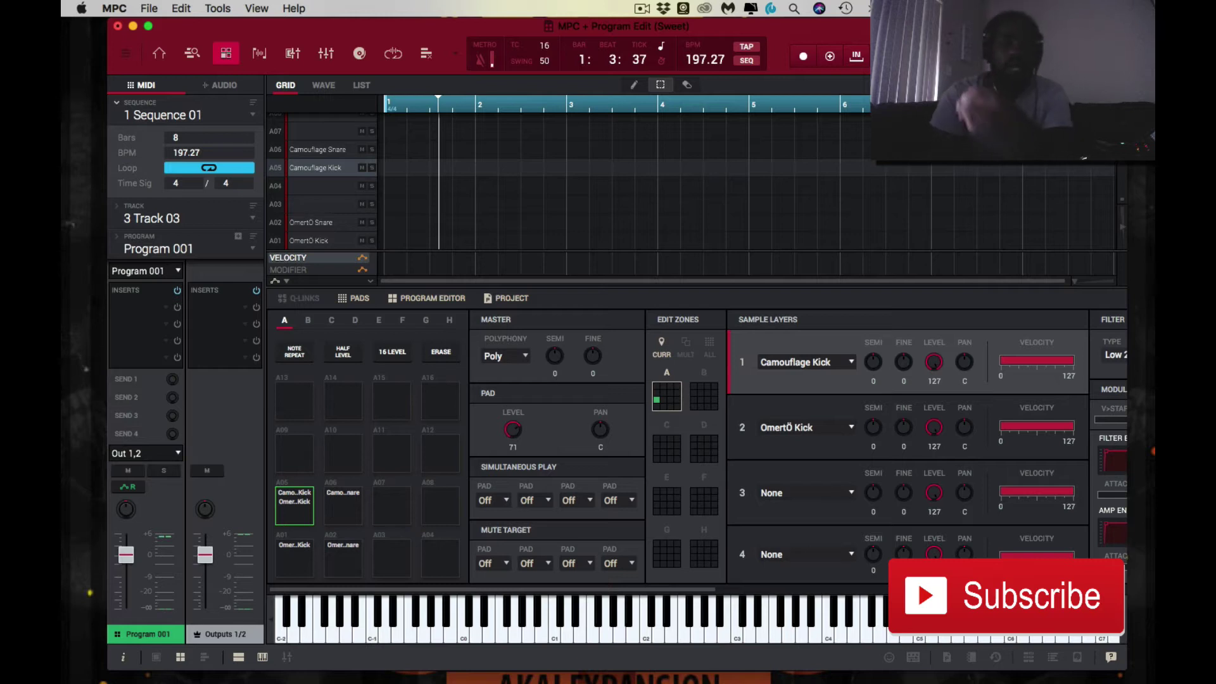
Assign OmertÖ Snare to sample layer 2 of pad A06 and flatten the pad as Camouflage Snare with tail length 1
click(343, 504)
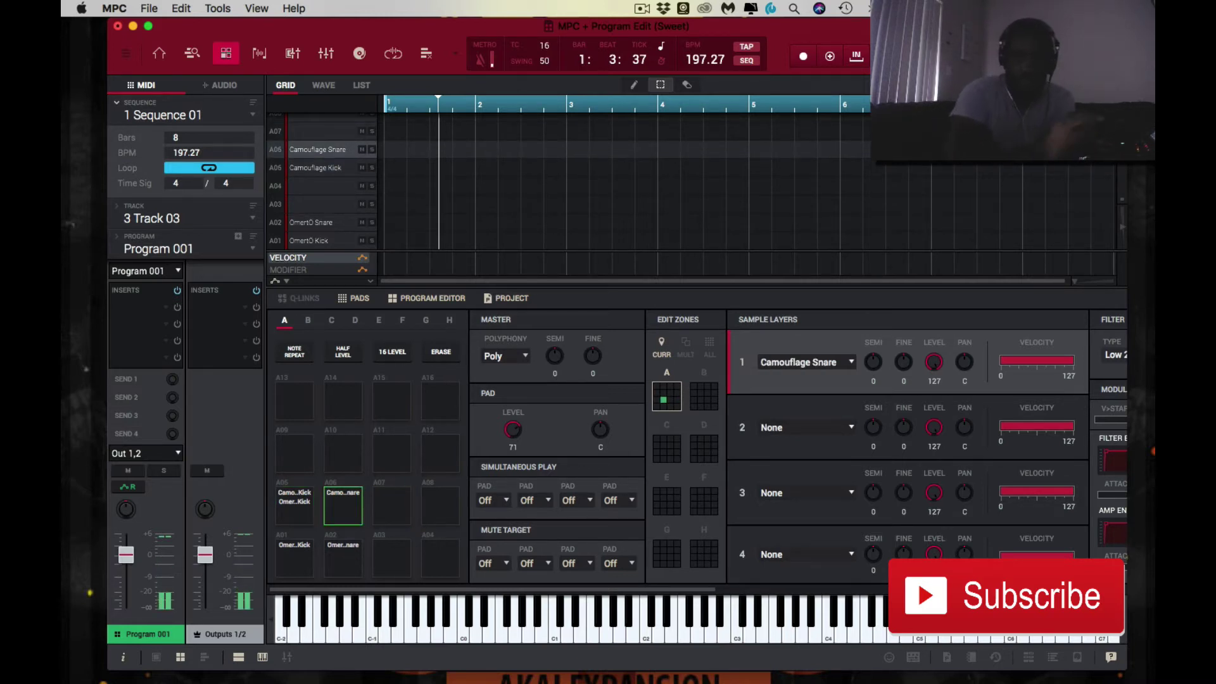
click(845, 428)
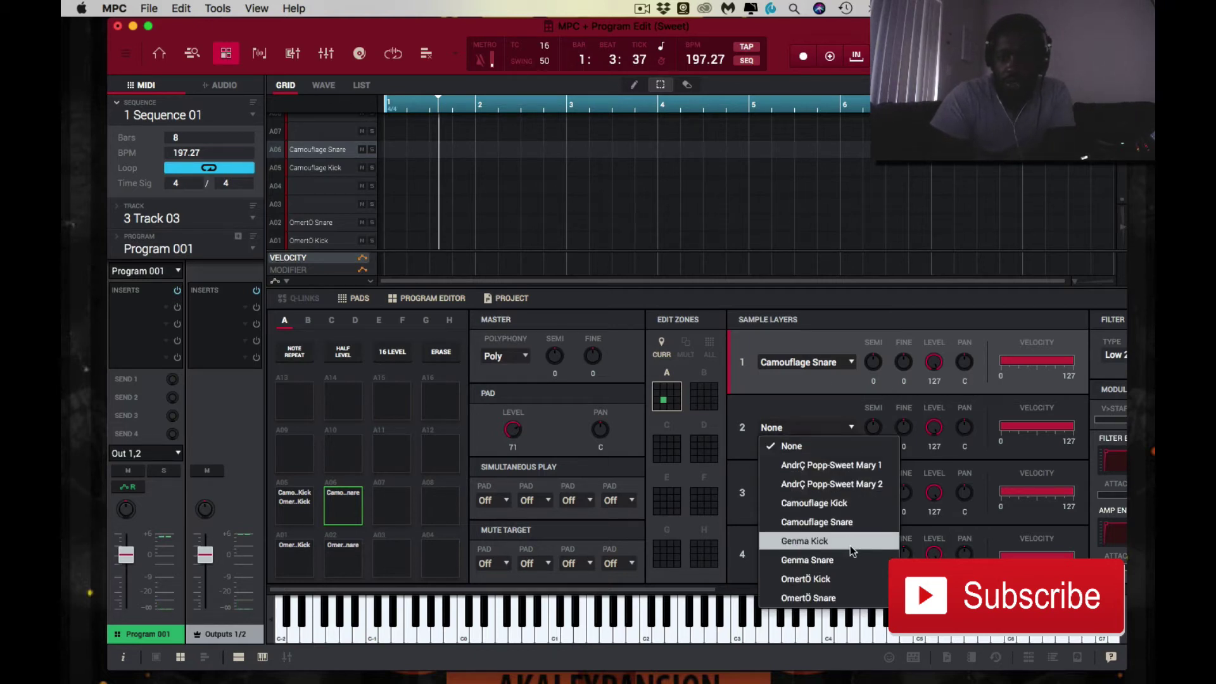
click(846, 596)
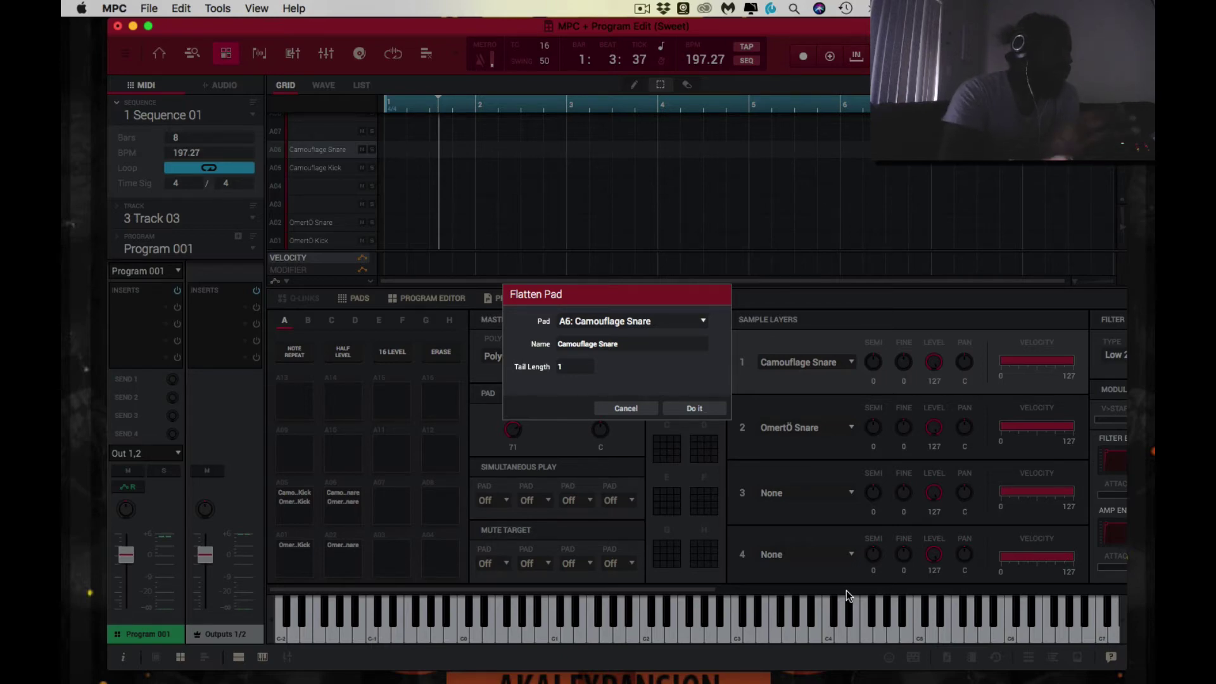
key(Return)
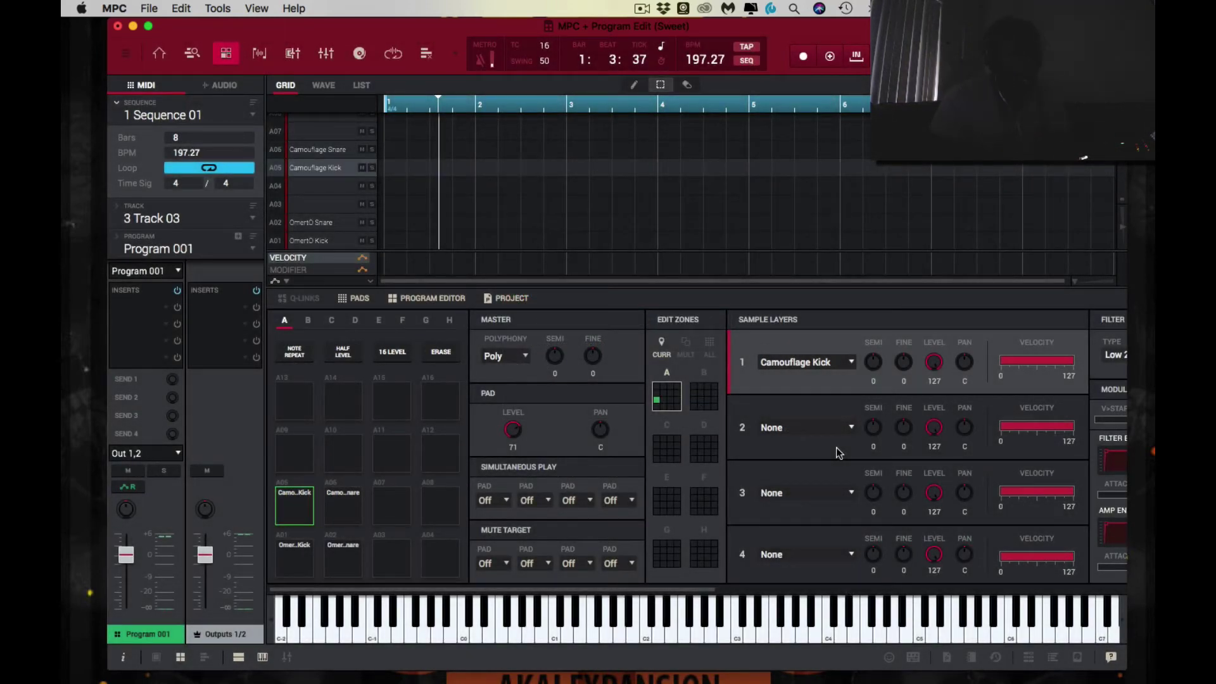
Select the empty pad A09 and assign Camouflage Kick to layer 1 and OmertÖ Kick to layer 2
key(q)
key(q)
key(q)
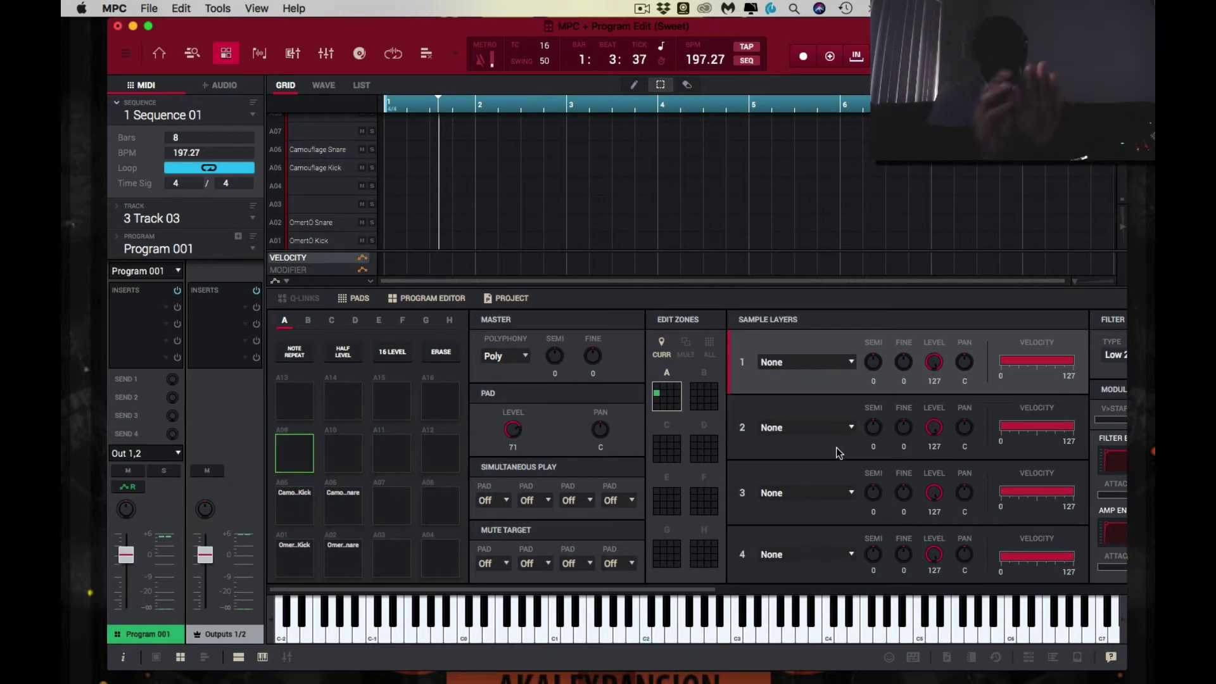
click(846, 362)
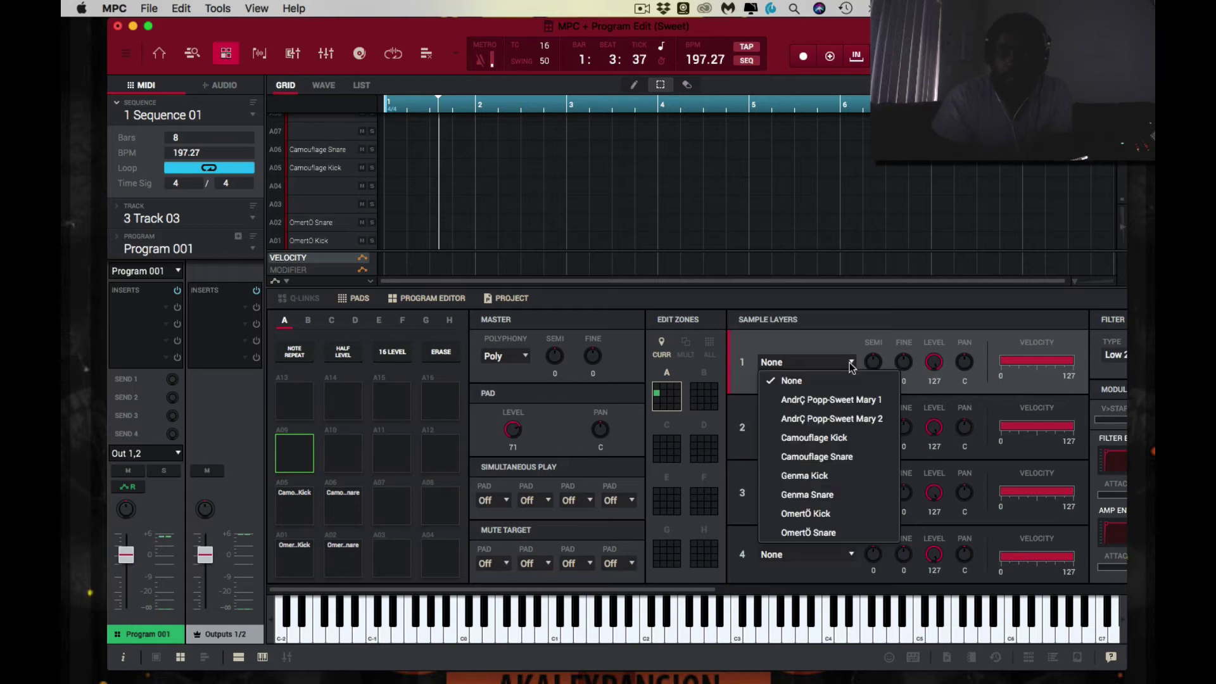
click(854, 439)
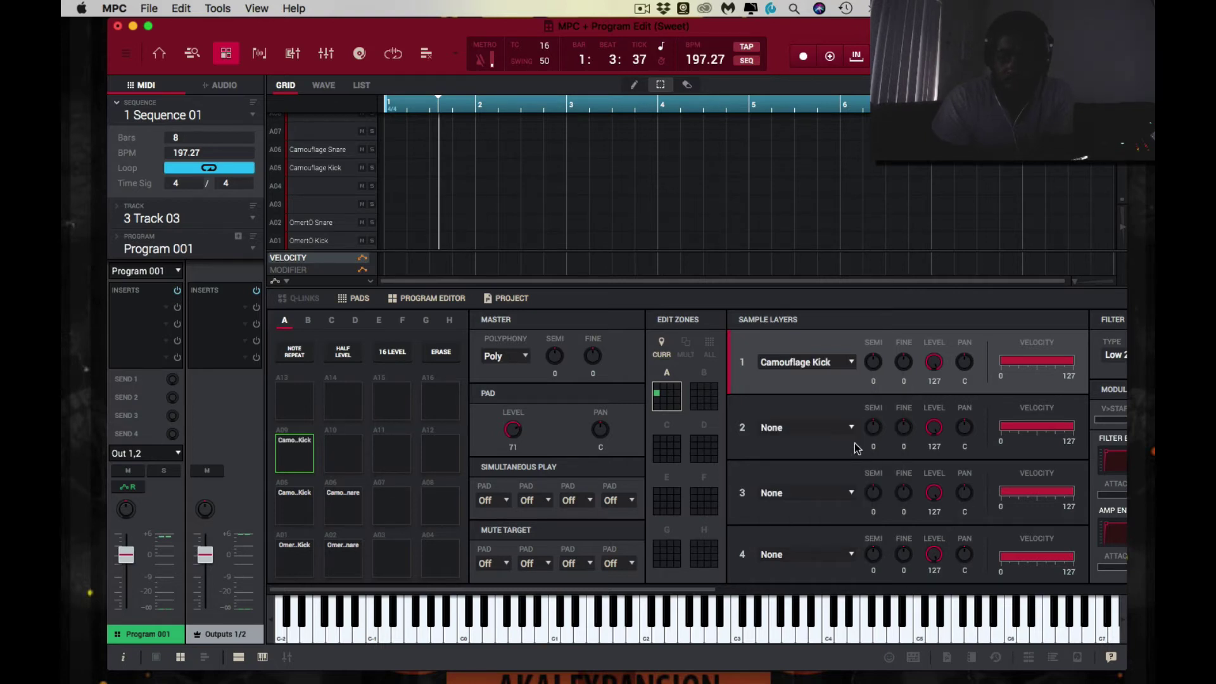
click(852, 430)
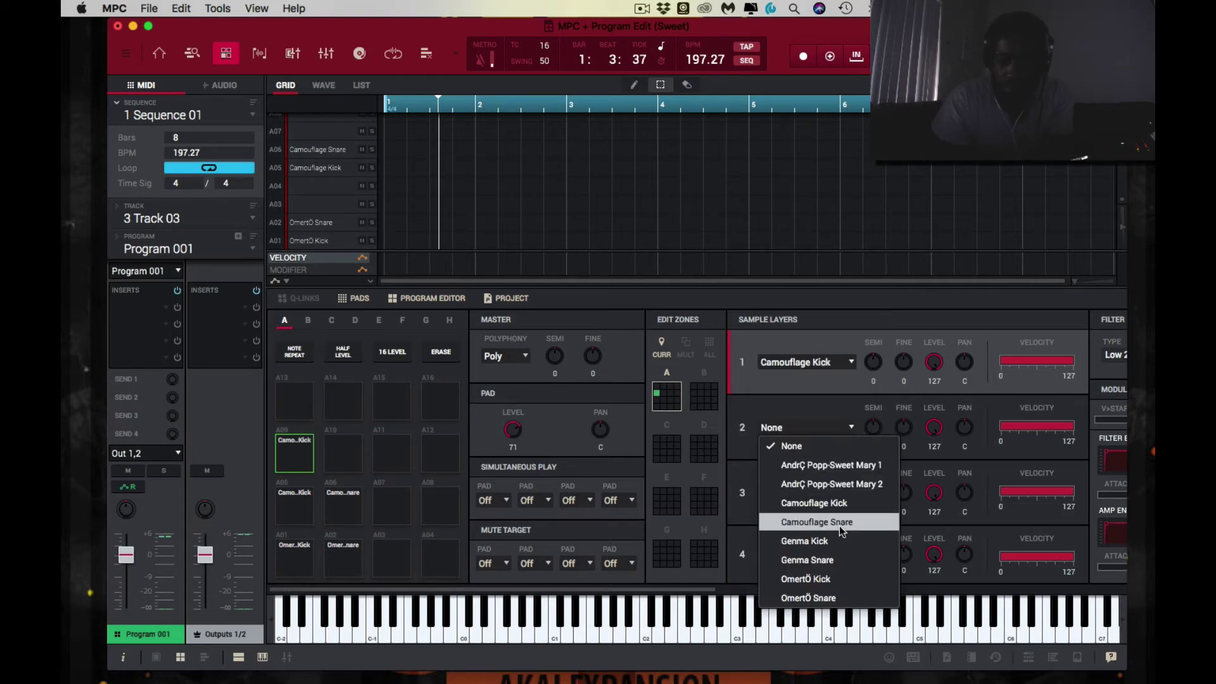
click(827, 580)
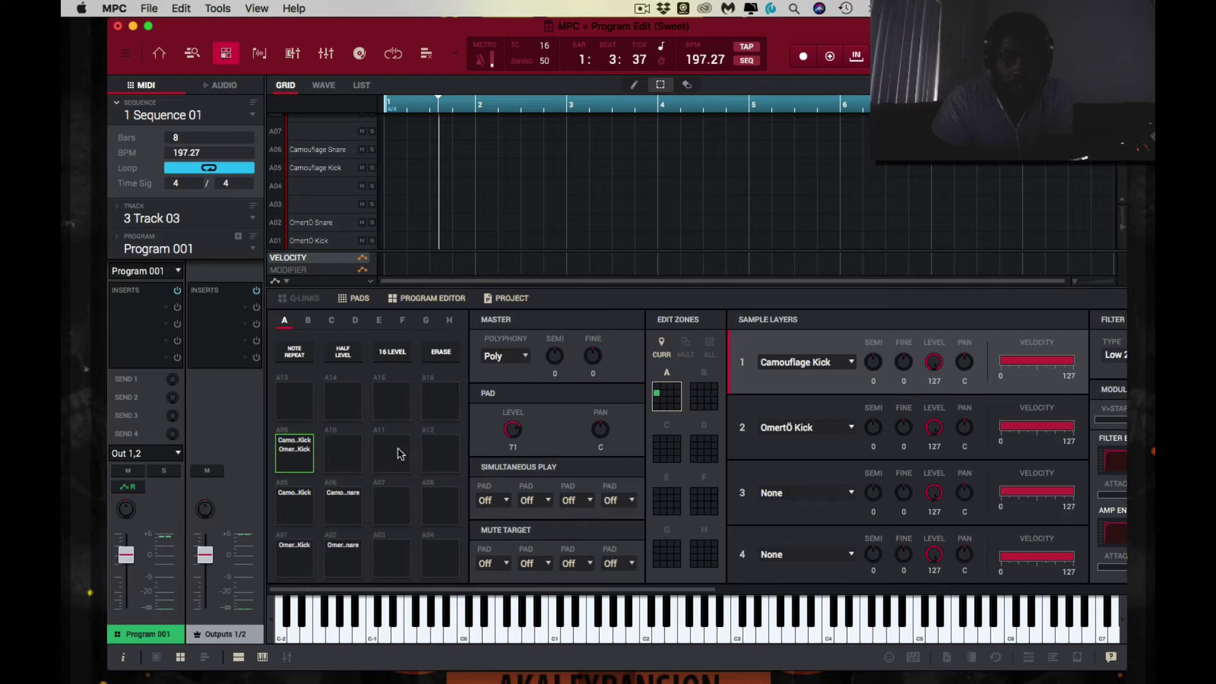
Assign Camouflage Snare to layer 1 and OmertÖ Snare to layer 2 of the empty pad A10
click(361, 451)
click(830, 365)
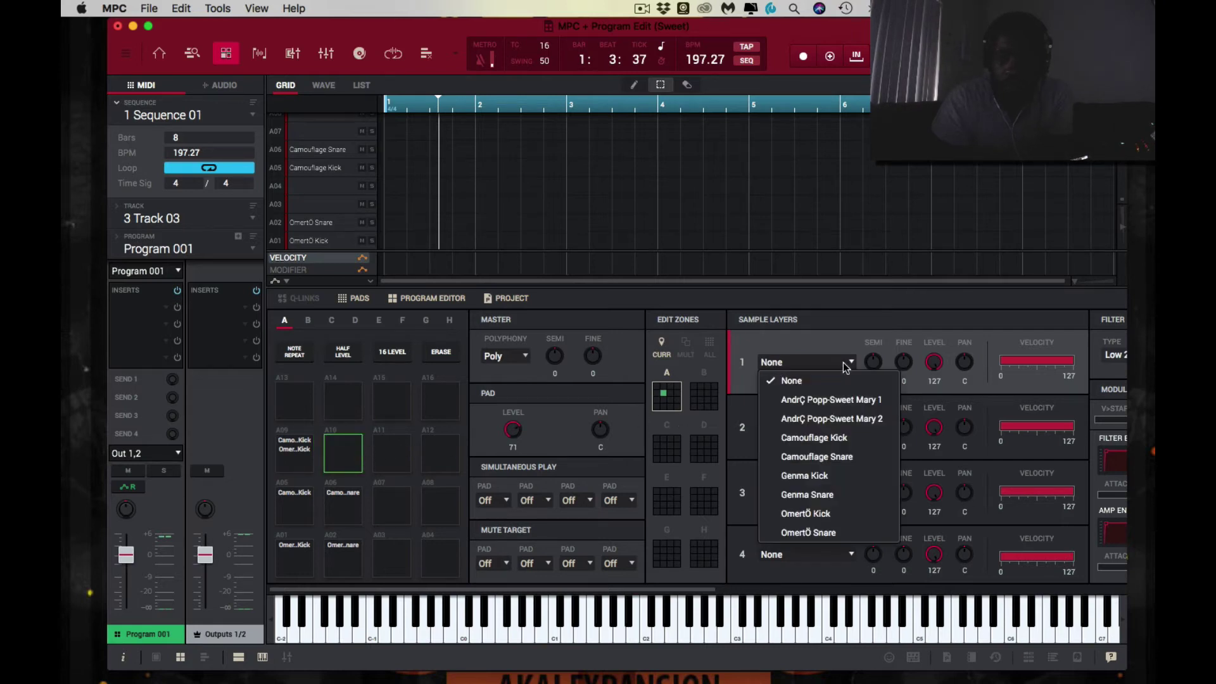
click(837, 454)
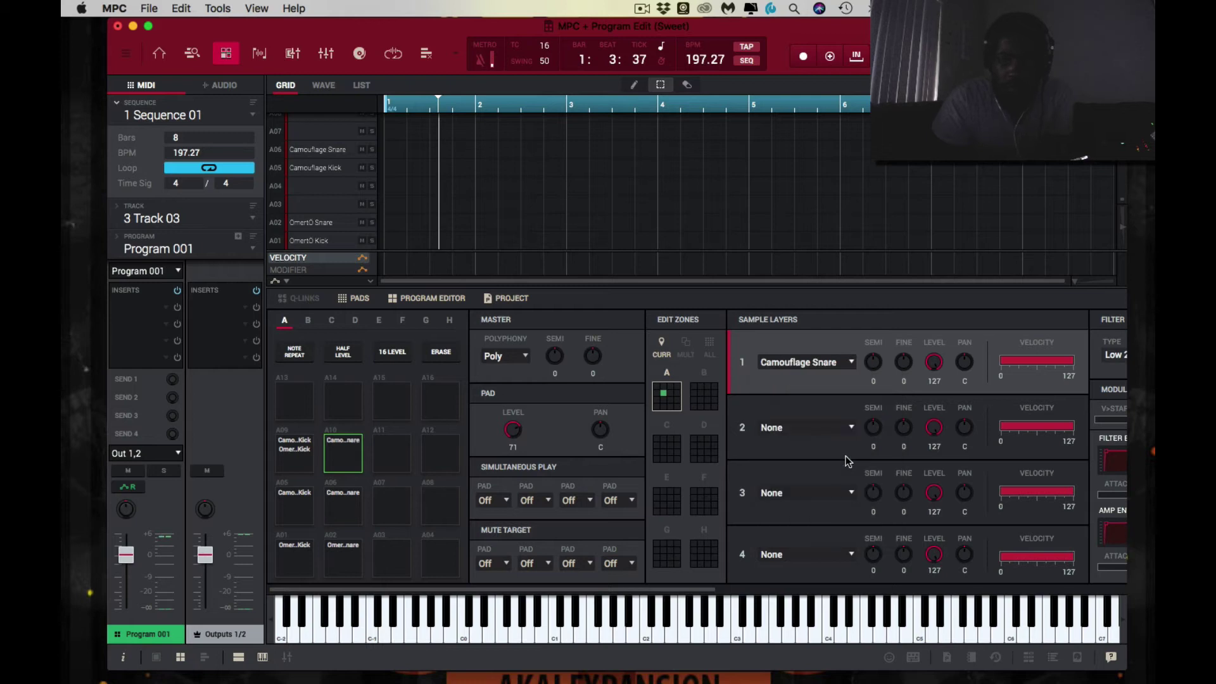
click(850, 427)
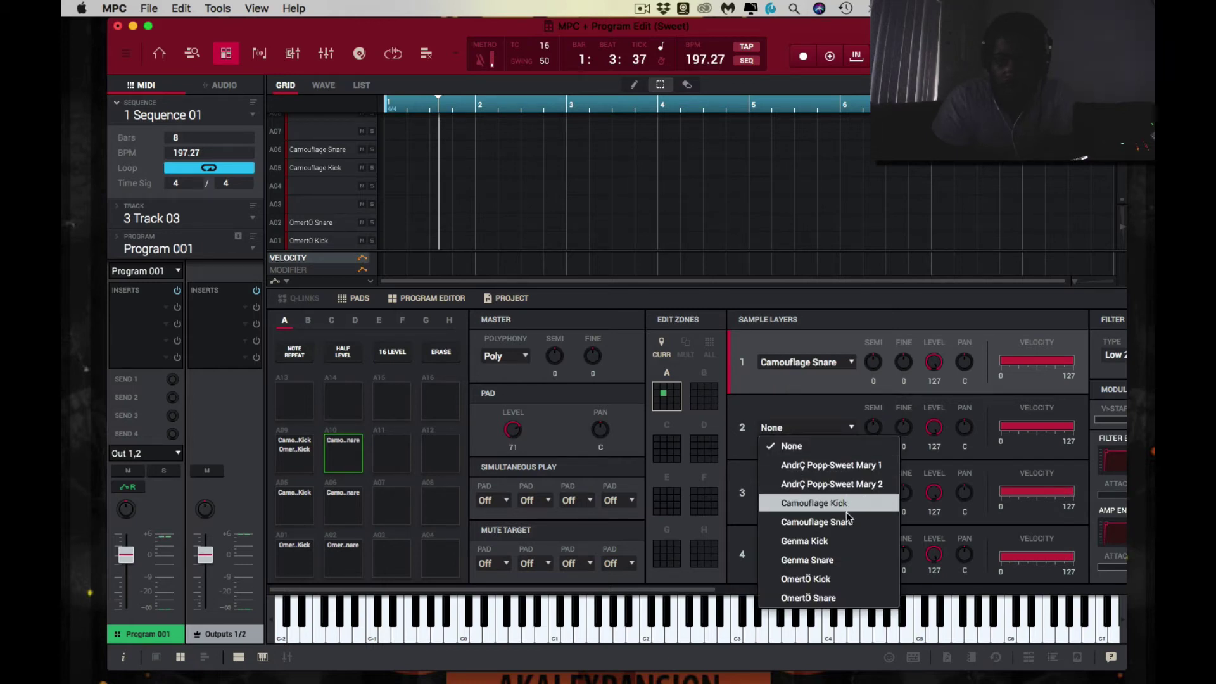
click(834, 596)
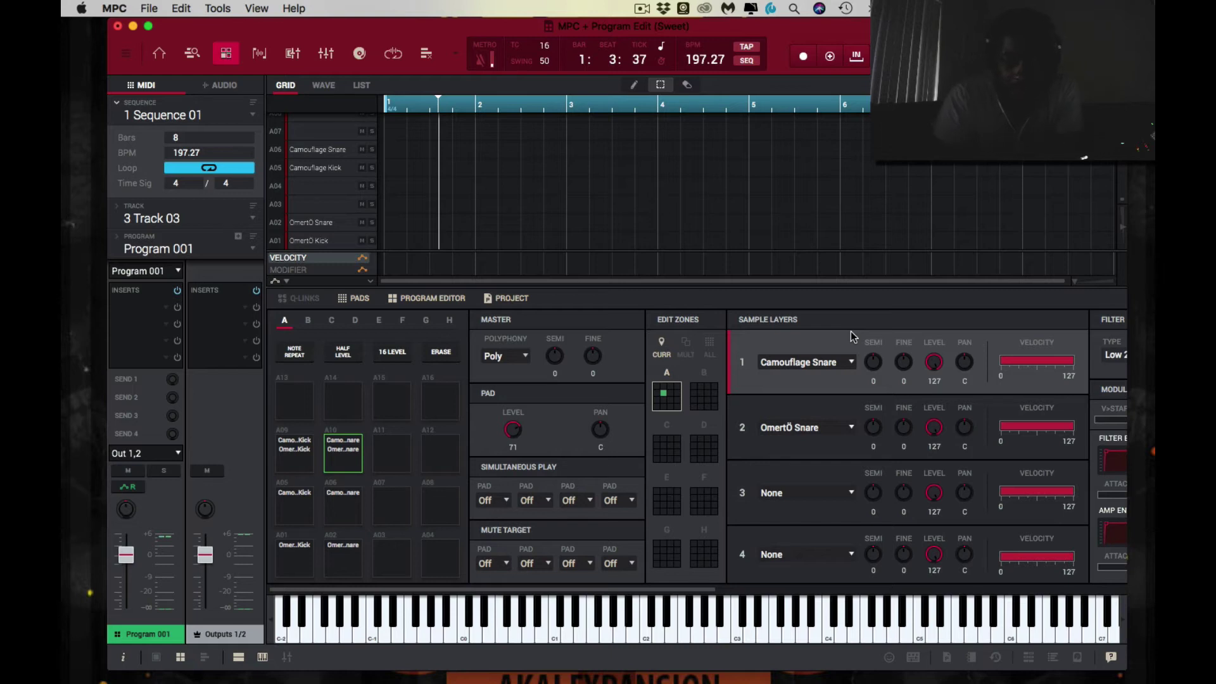
scroll(898, 330, right, 3)
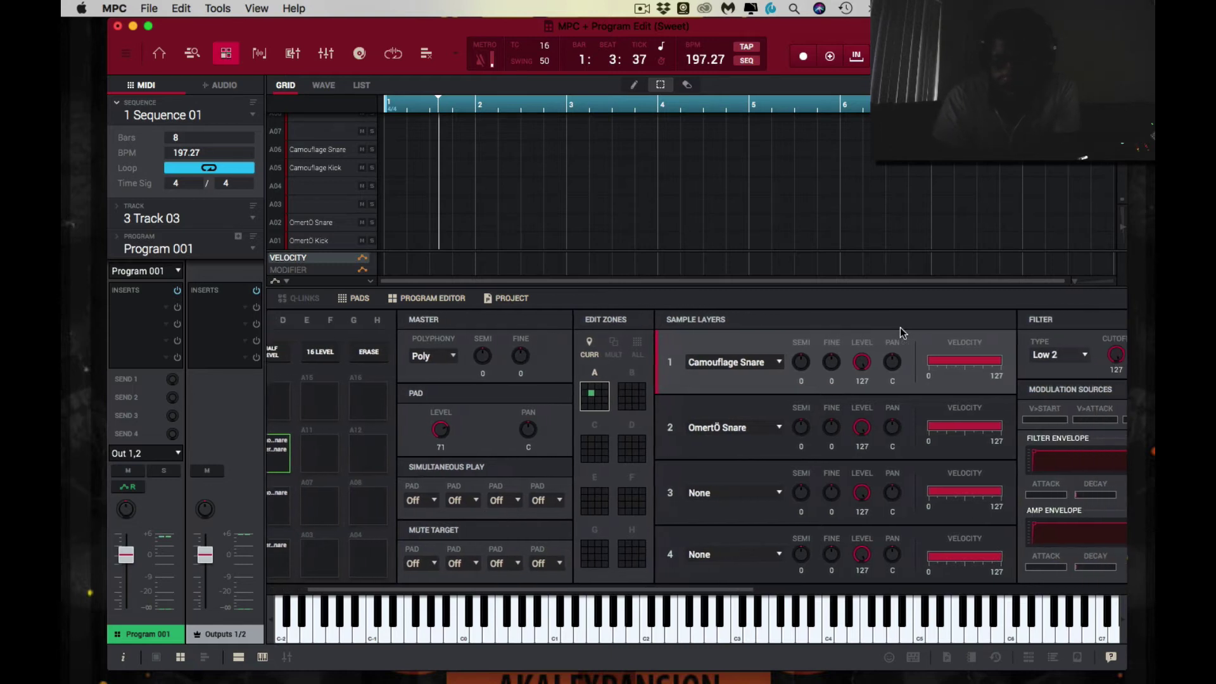
scroll(900, 329, right, 1)
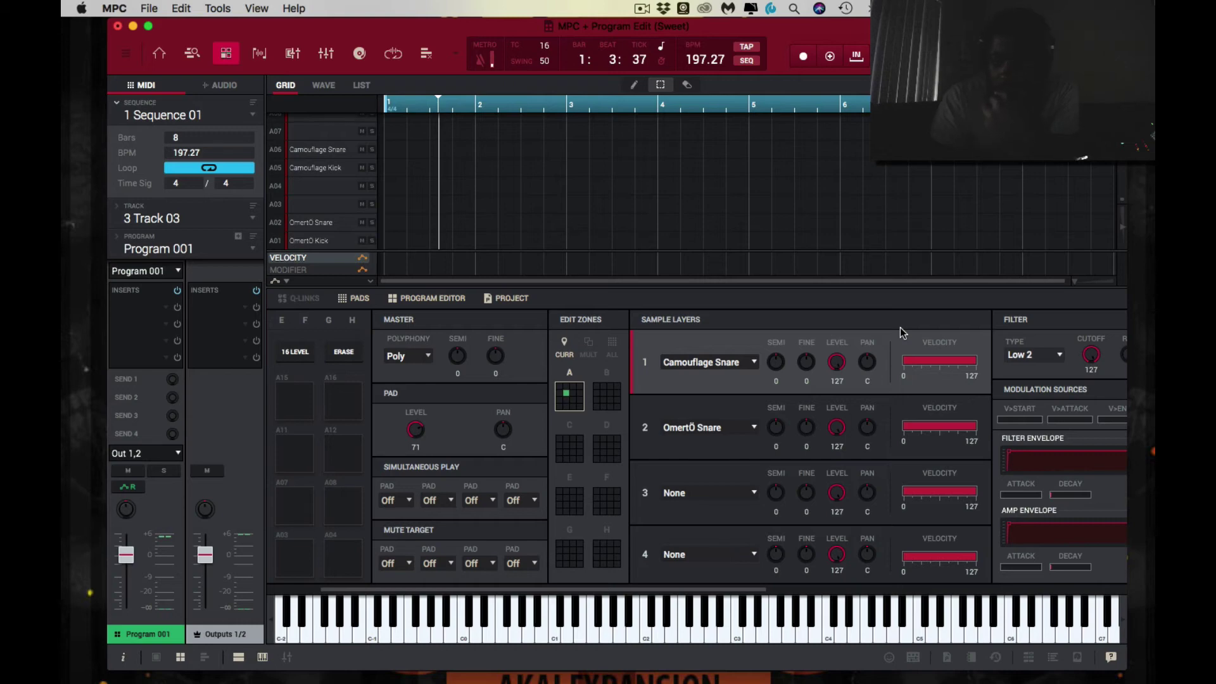
scroll(899, 328, right, 4)
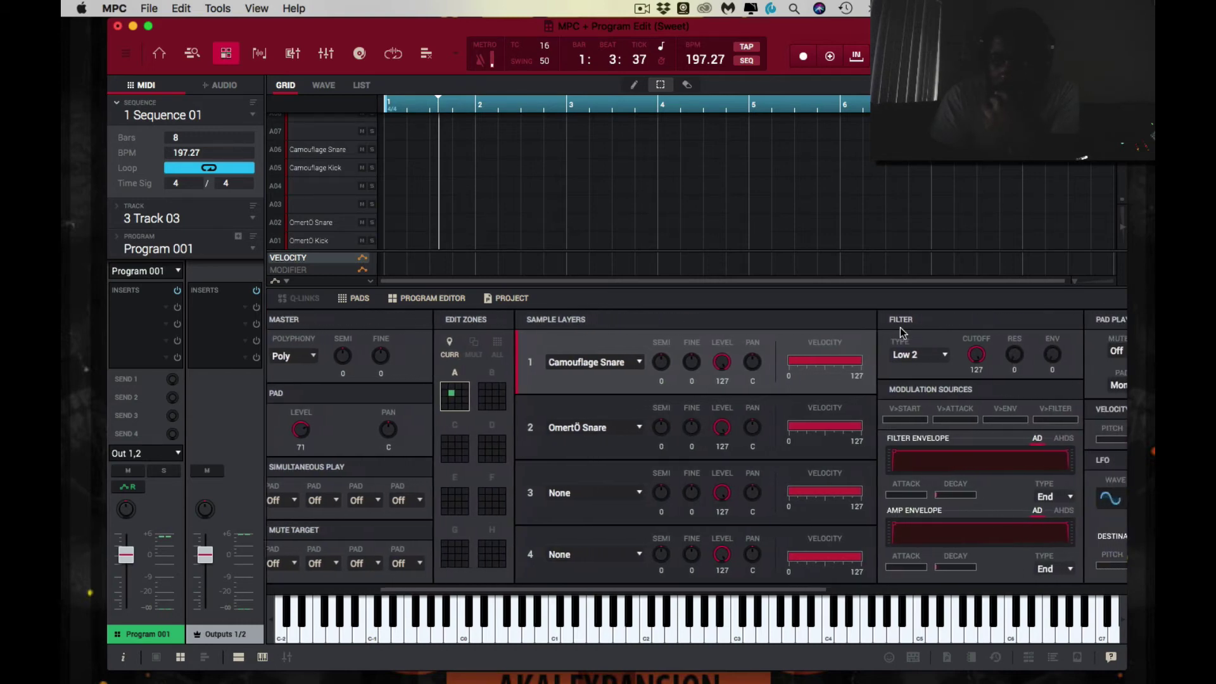
scroll(899, 328, left, 8)
Flatten pad A10's layered snares into a single sample named CamouOmerto Snare
click(217, 8)
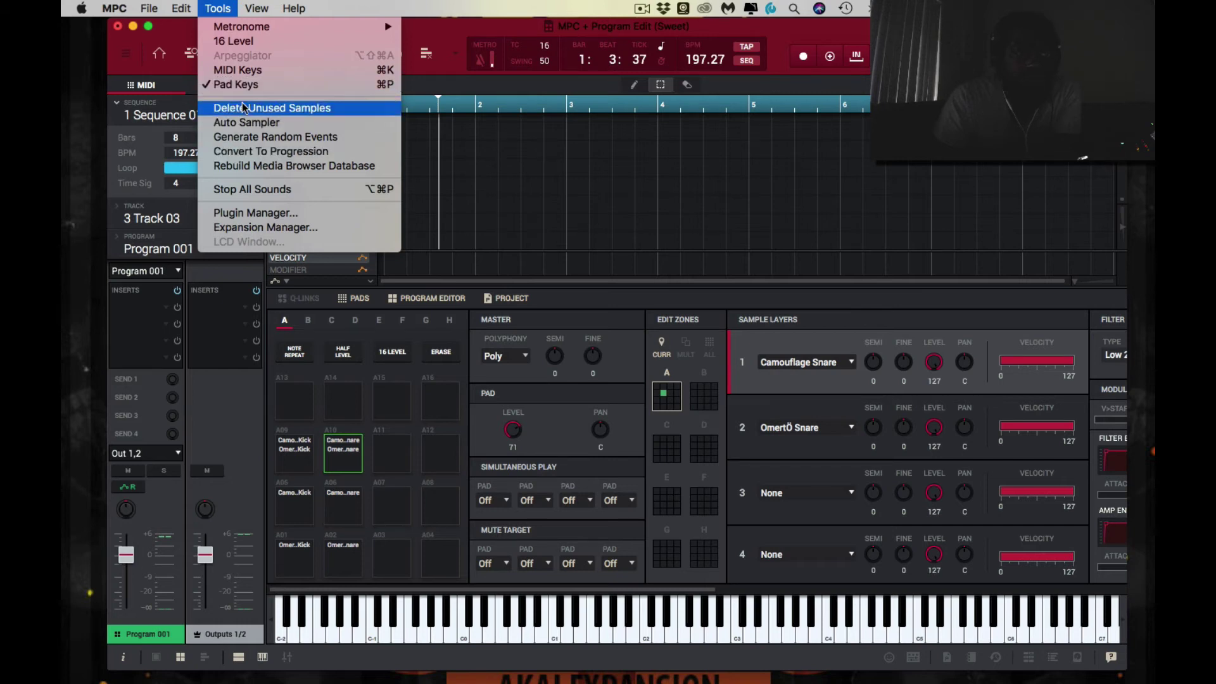
mouse_move(186, 11)
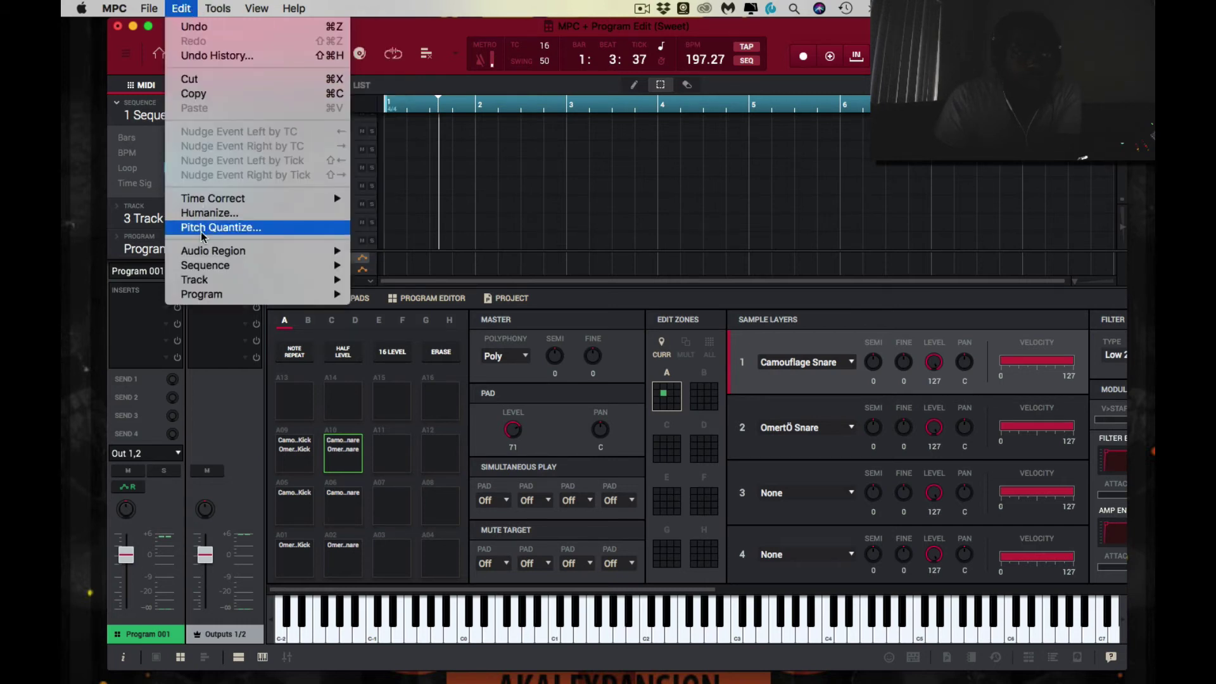
mouse_move(211, 253)
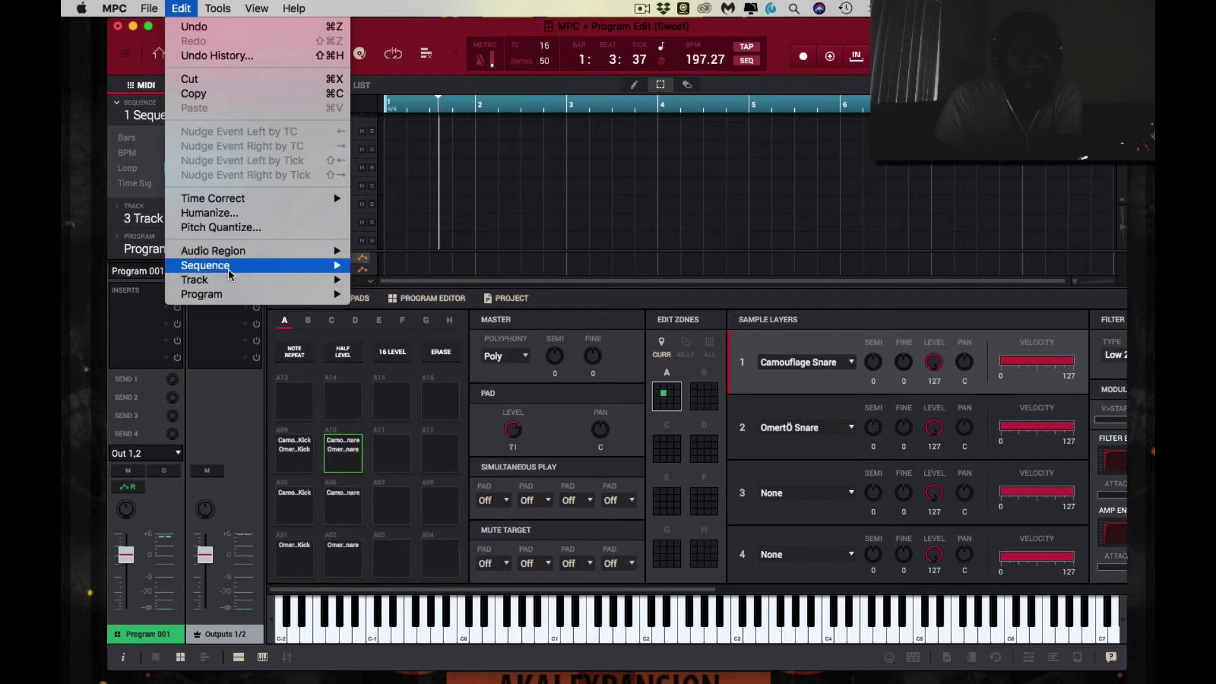
mouse_move(229, 282)
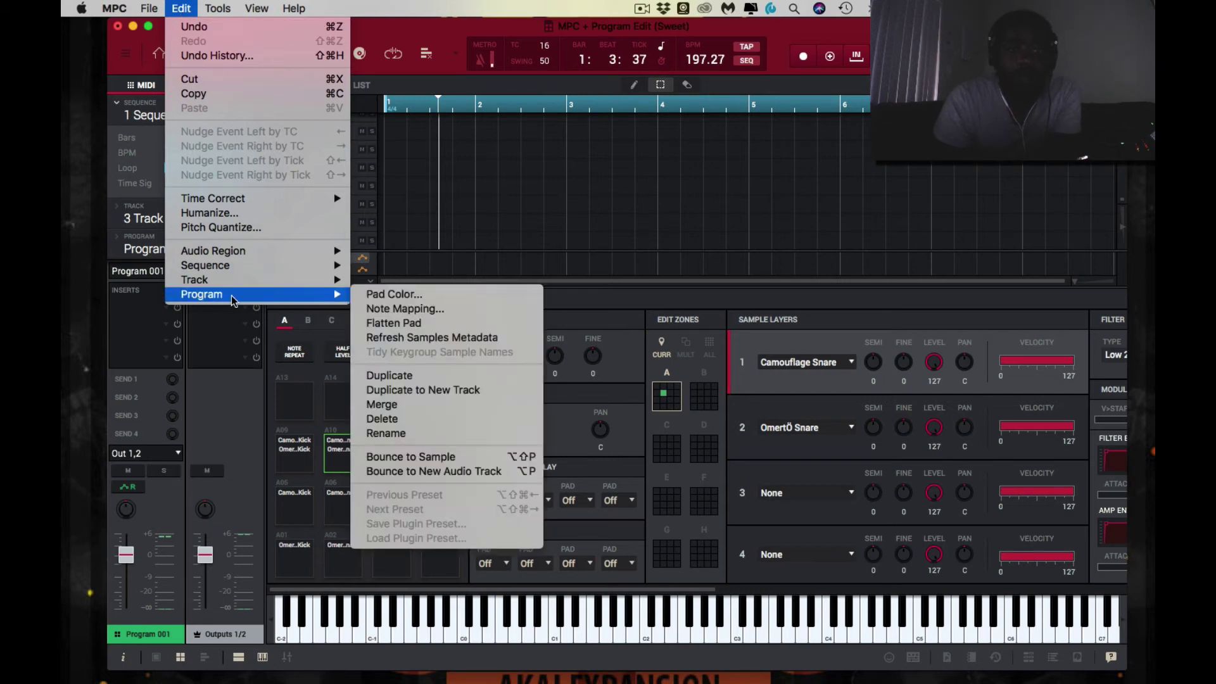
click(389, 324)
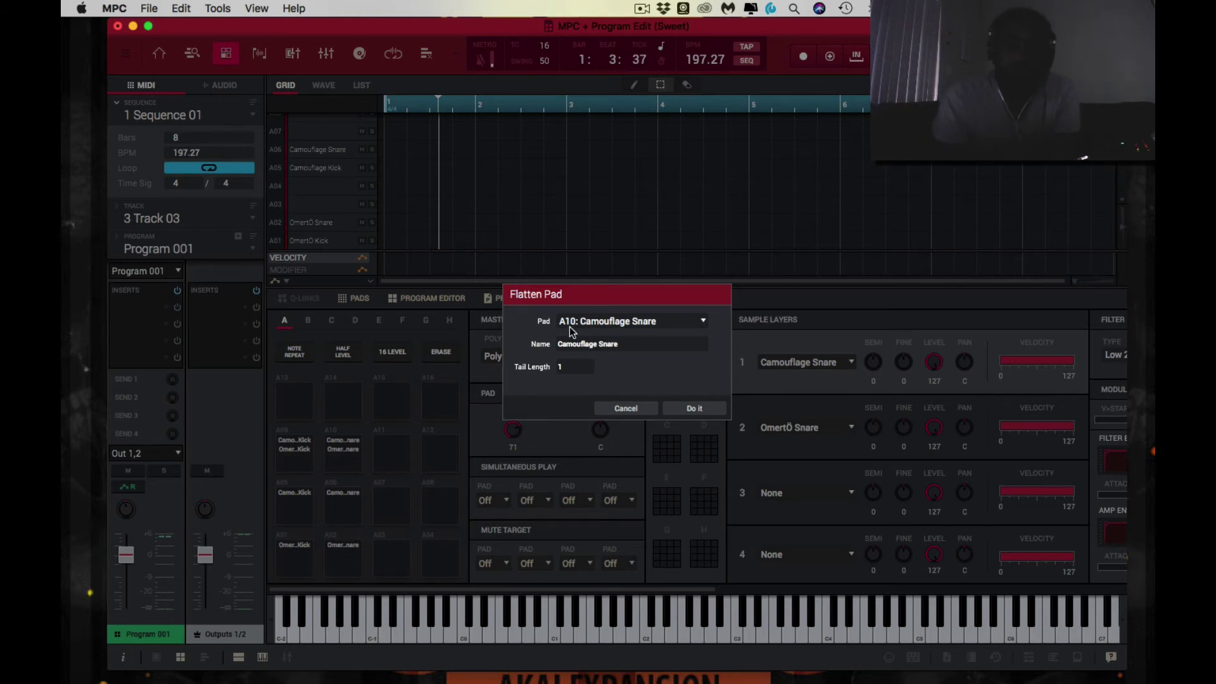
double_click(611, 344)
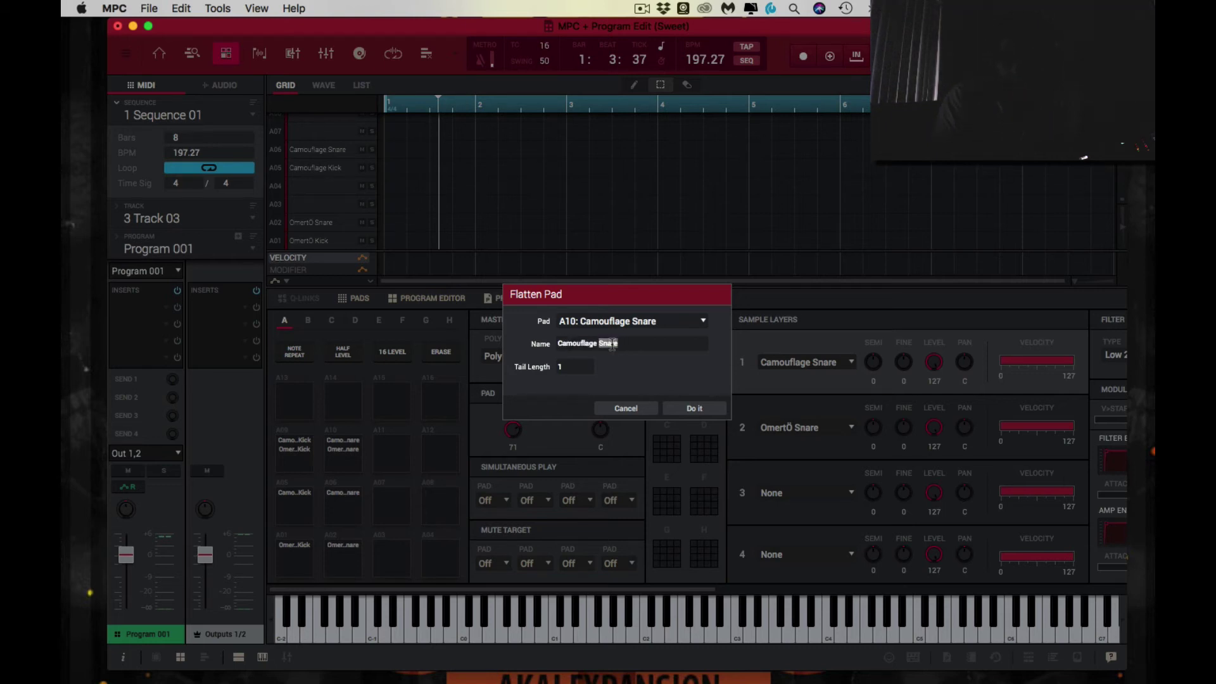
triple_click(612, 344)
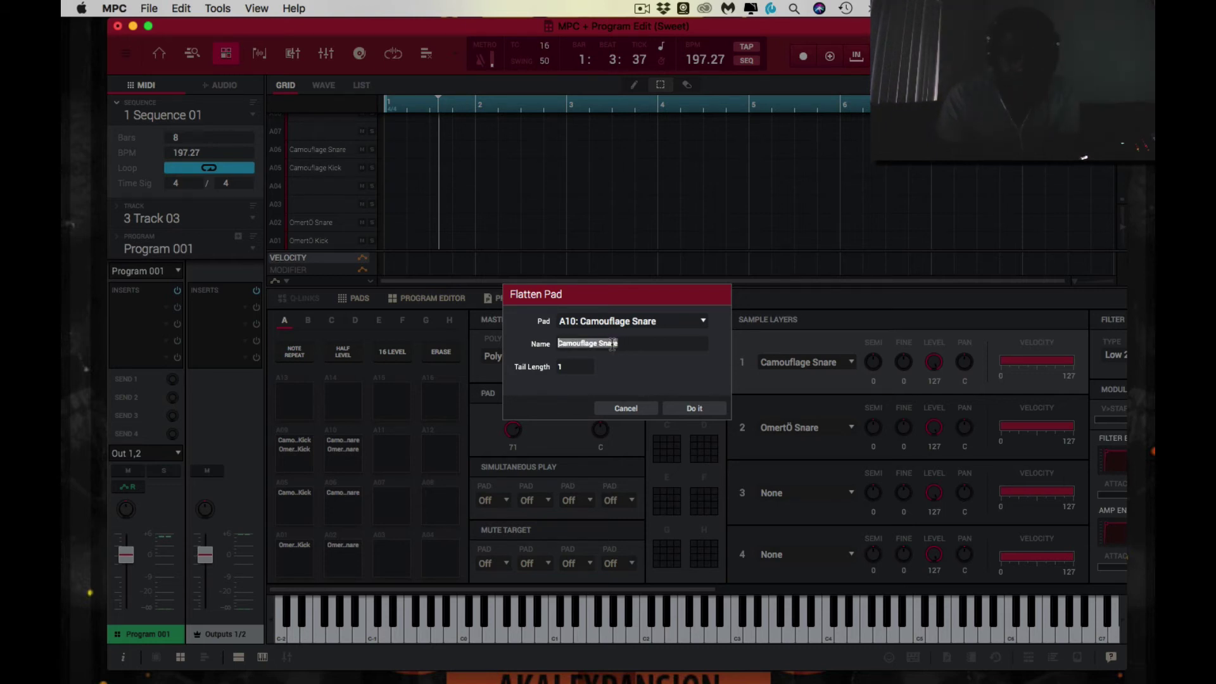
key(Left)
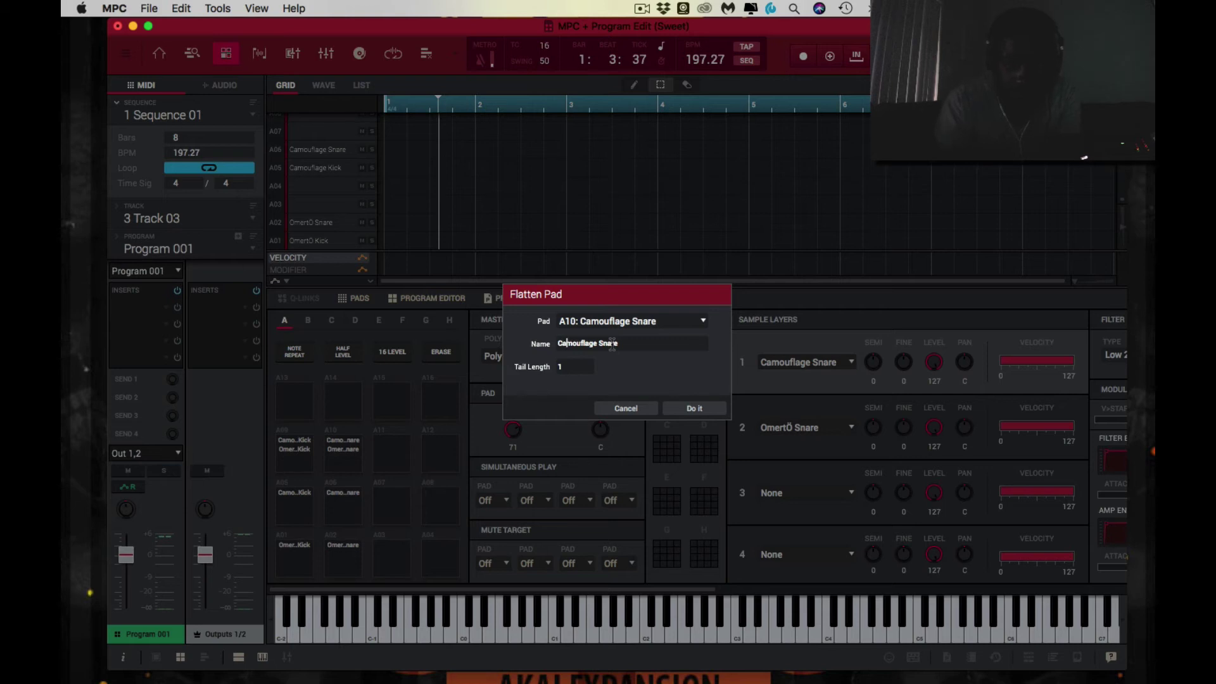
text(Omerto)
key(Delete)
key(Delete)
key(Delete)
key(Delete)
key(Delete)
key(Delete)
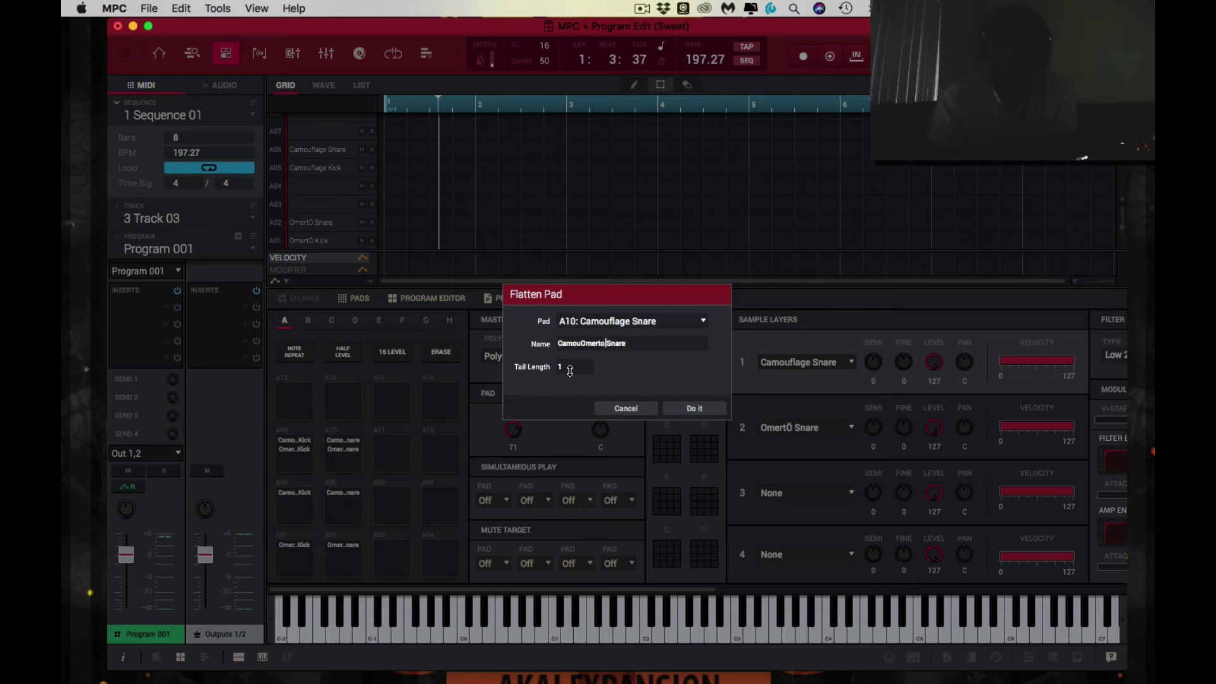
click(706, 415)
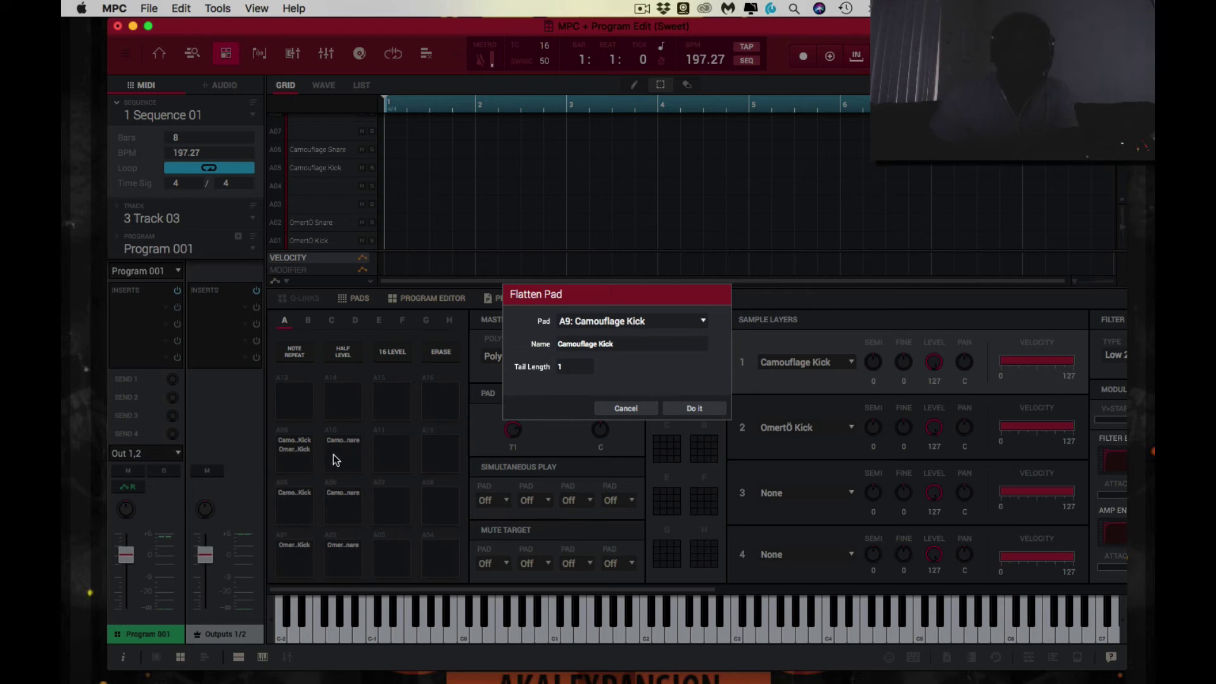
Flatten pad A09's layered kicks into a single sample named CamouOmerto Kick
click(625, 409)
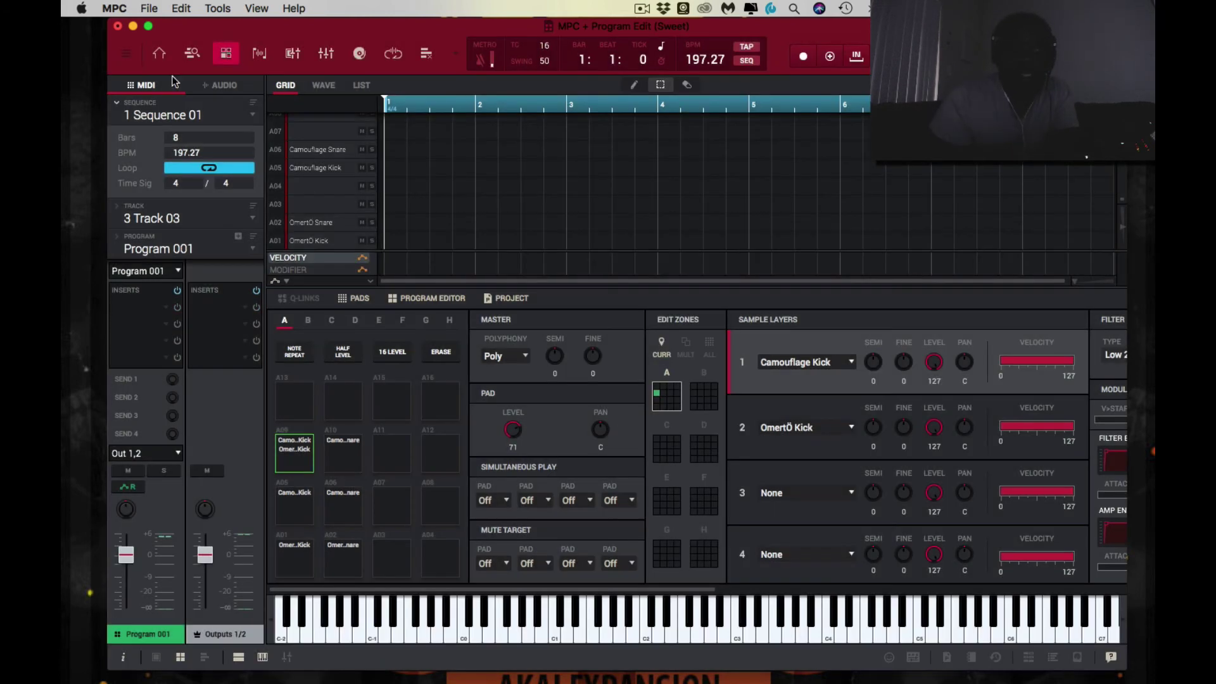
click(177, 14)
mouse_move(222, 295)
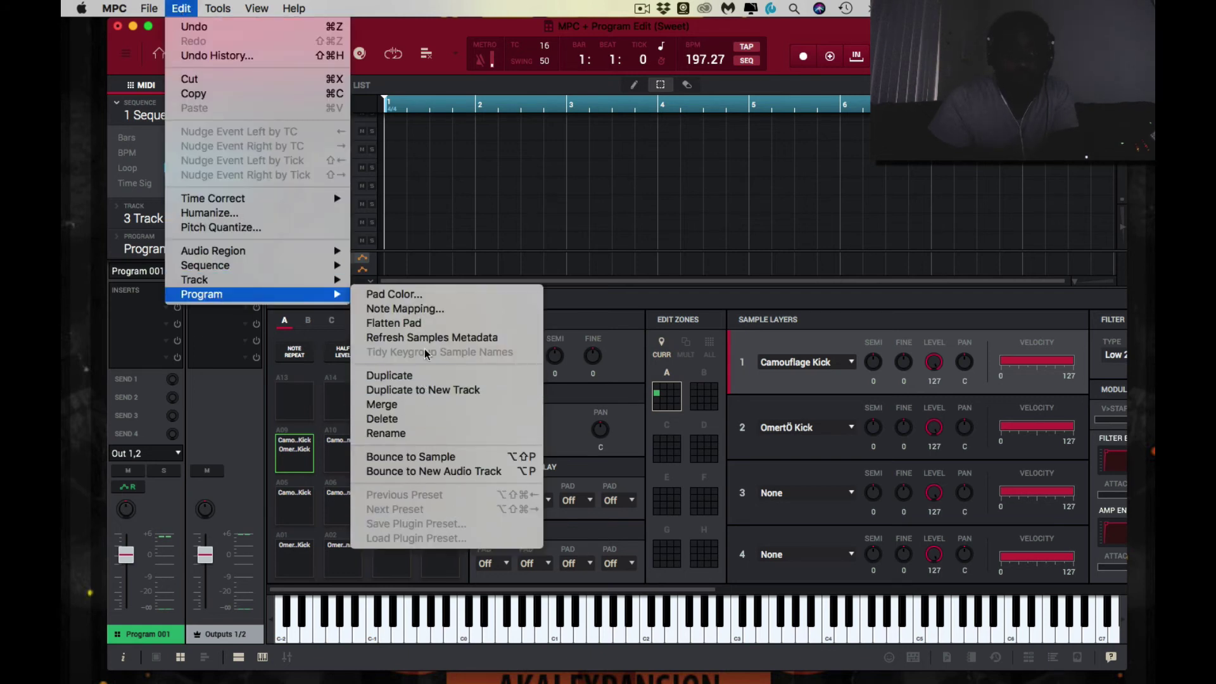
click(410, 328)
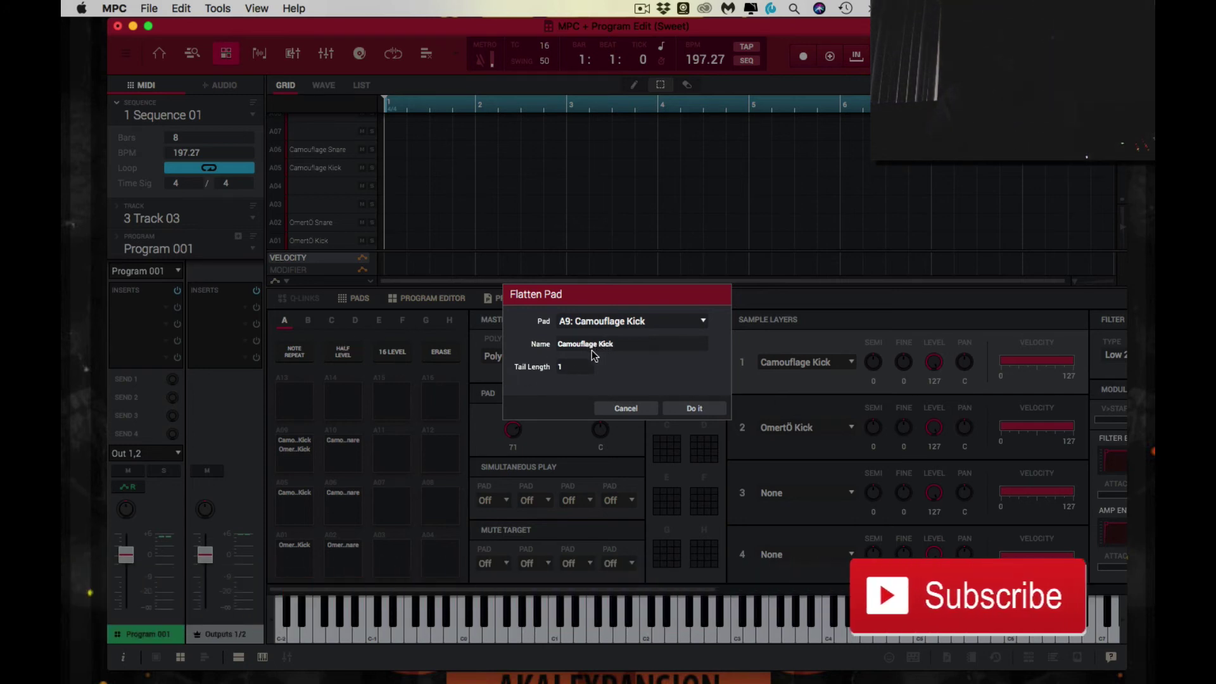
drag(599, 344, 577, 344)
text(Omerto)
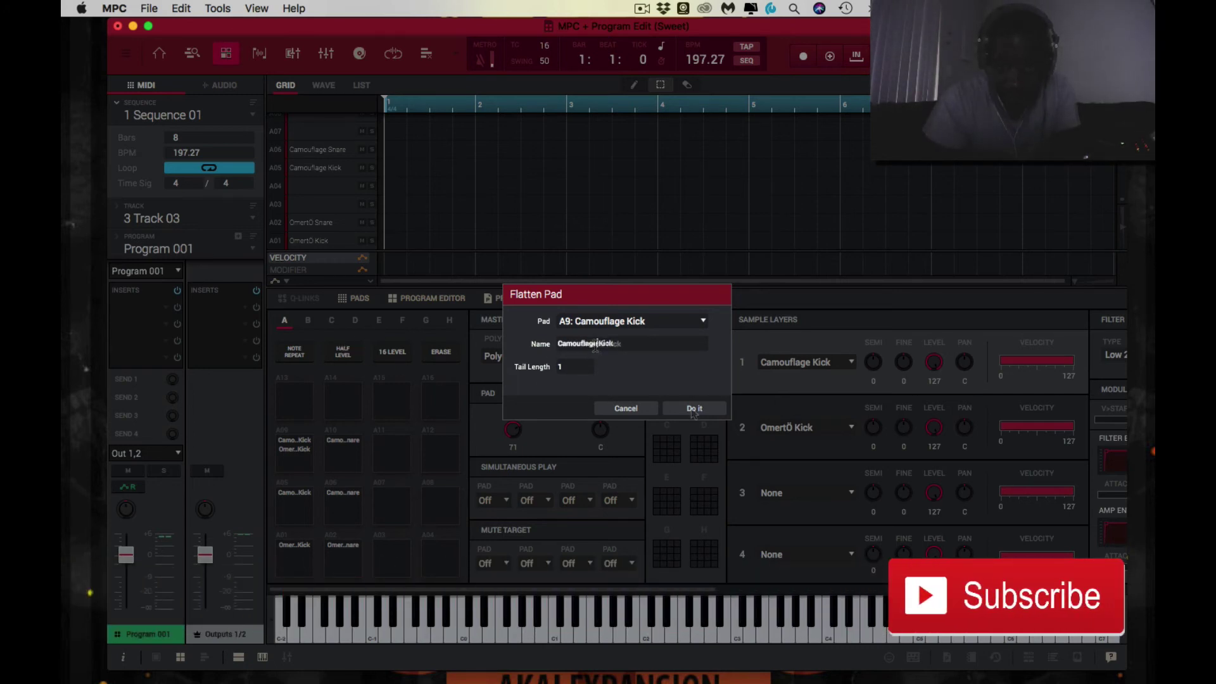
click(690, 408)
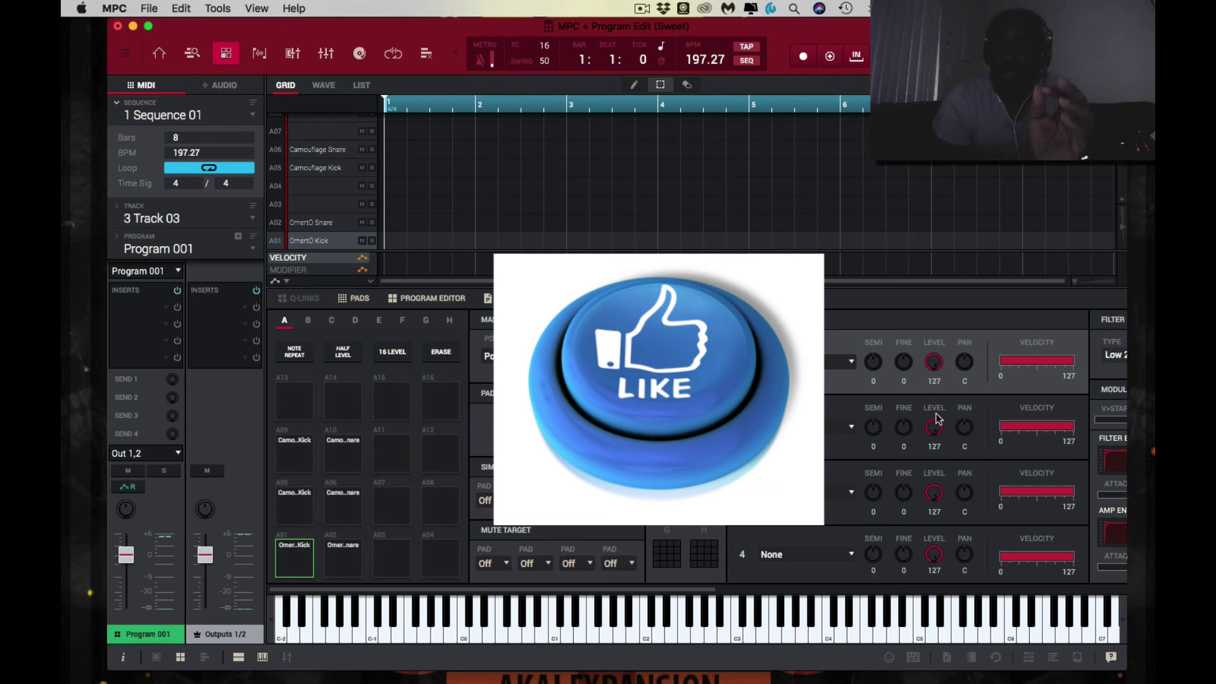
Start sequence playback and switch from Program Edit to Main mode to show the project's sample list
scroll(1051, 321, right, 5)
scroll(1051, 320, right, 5)
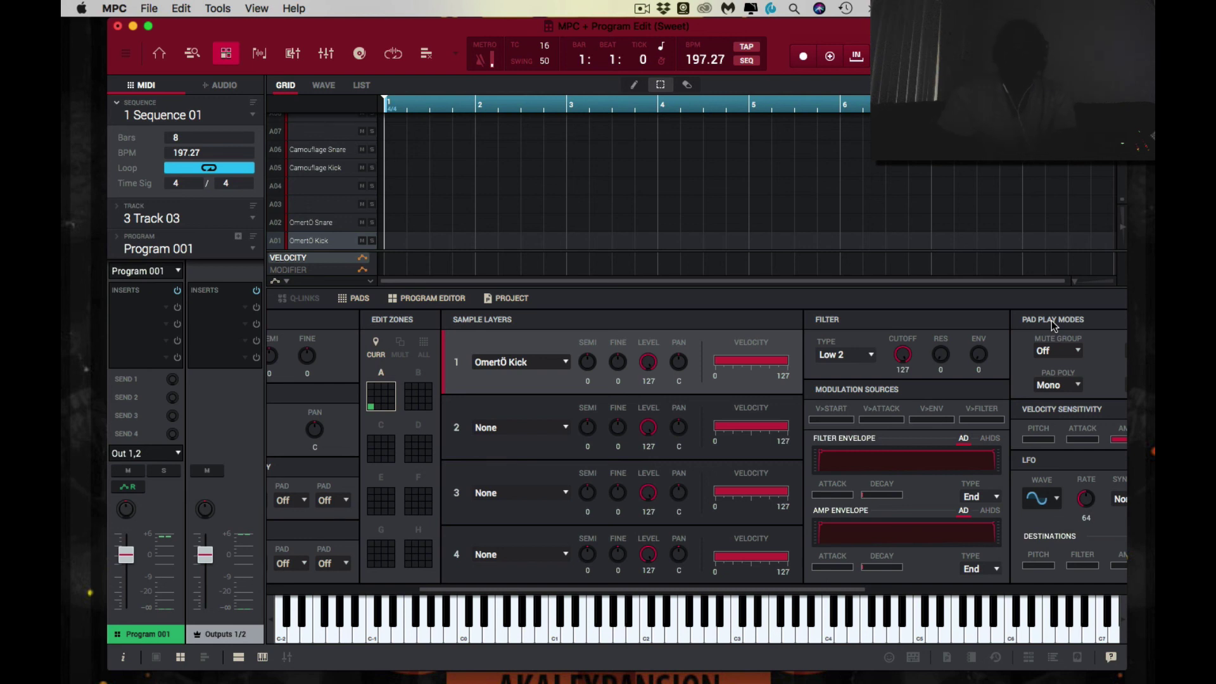
key(space)
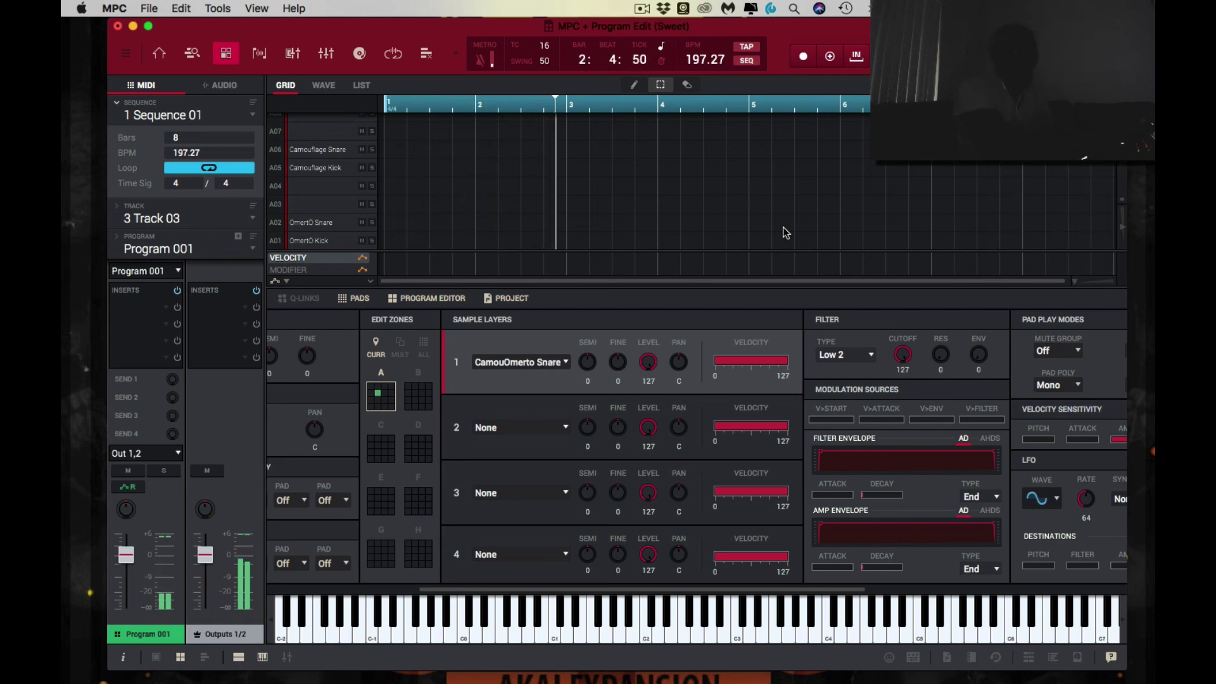
key(ctrl+m)
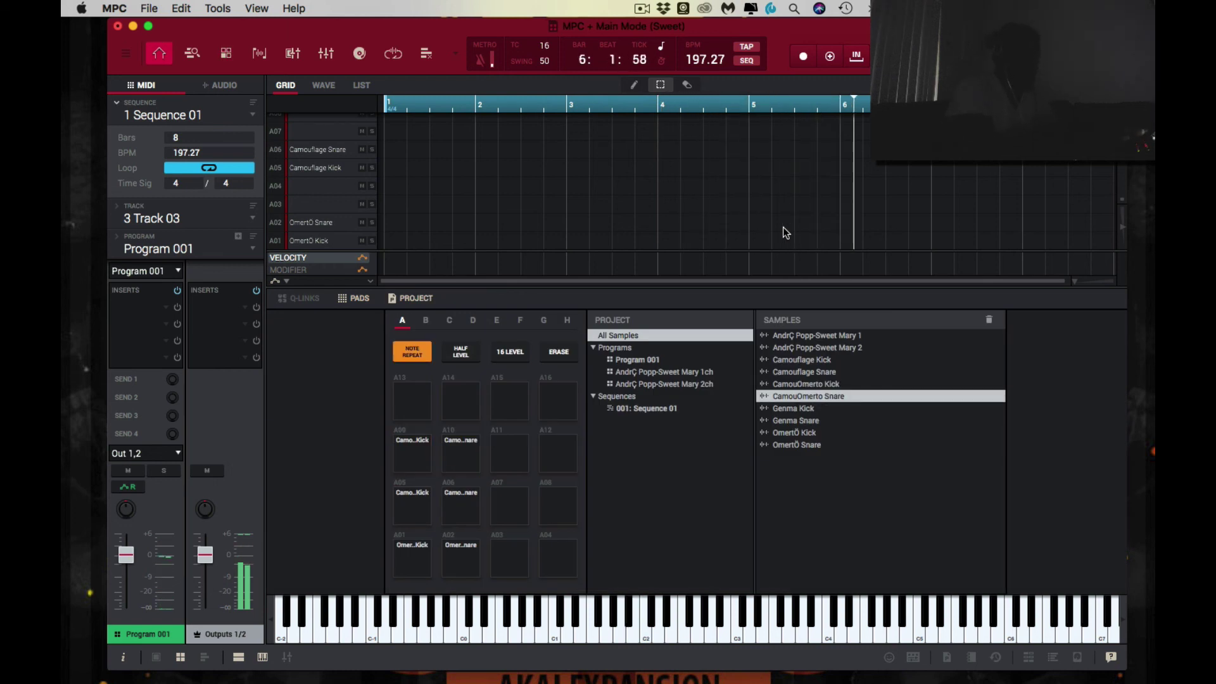
Audition the flattened CamouOmerto Kick and CamouOmerto Snare on pads A09 and A10, alternating between them
key(Up)
key(Down)
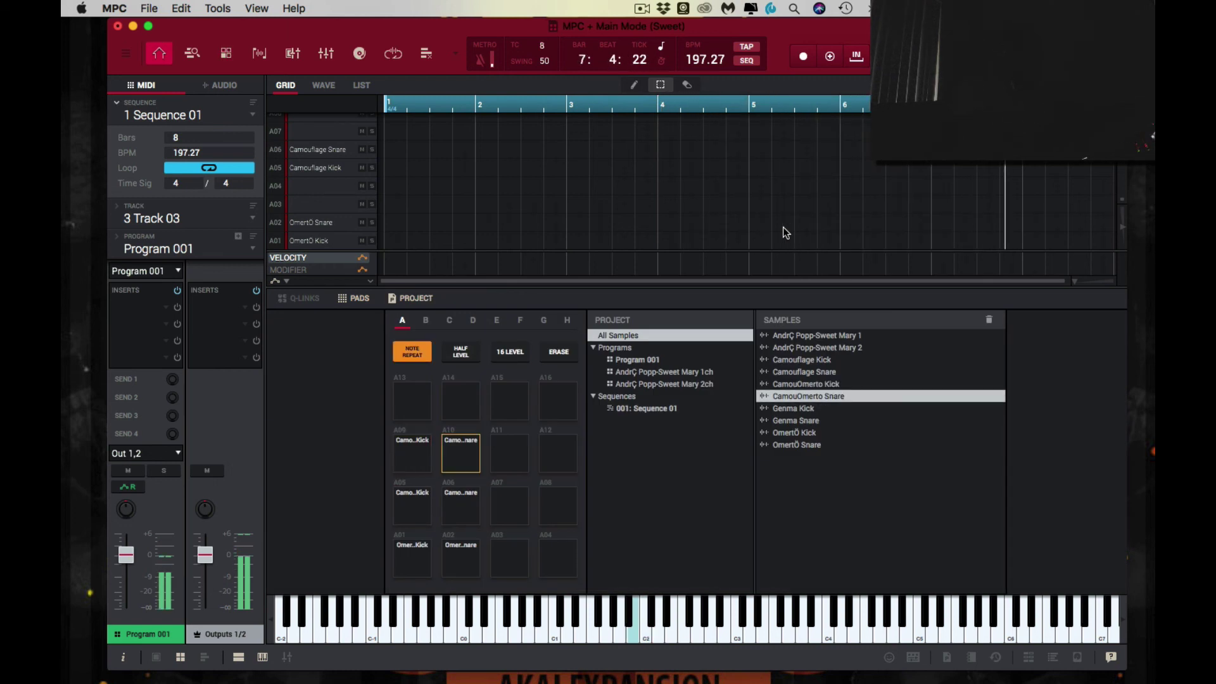
key(Up)
key(Down)
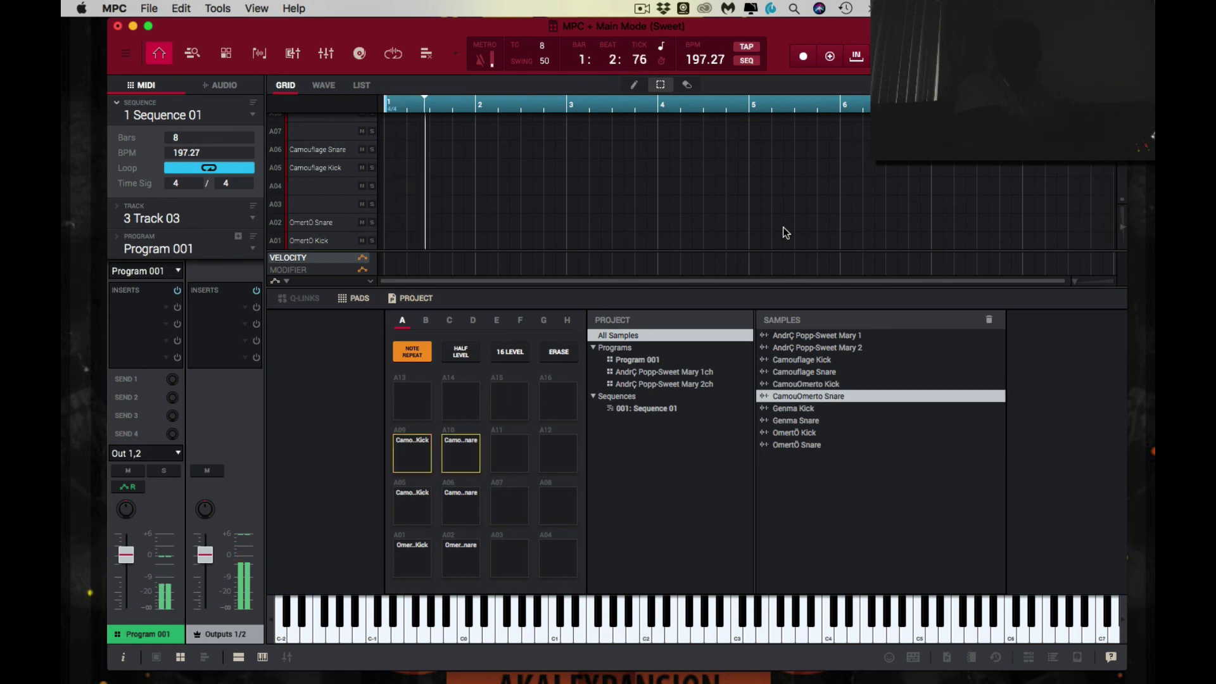
key(Up)
key(Down)
key(Up)
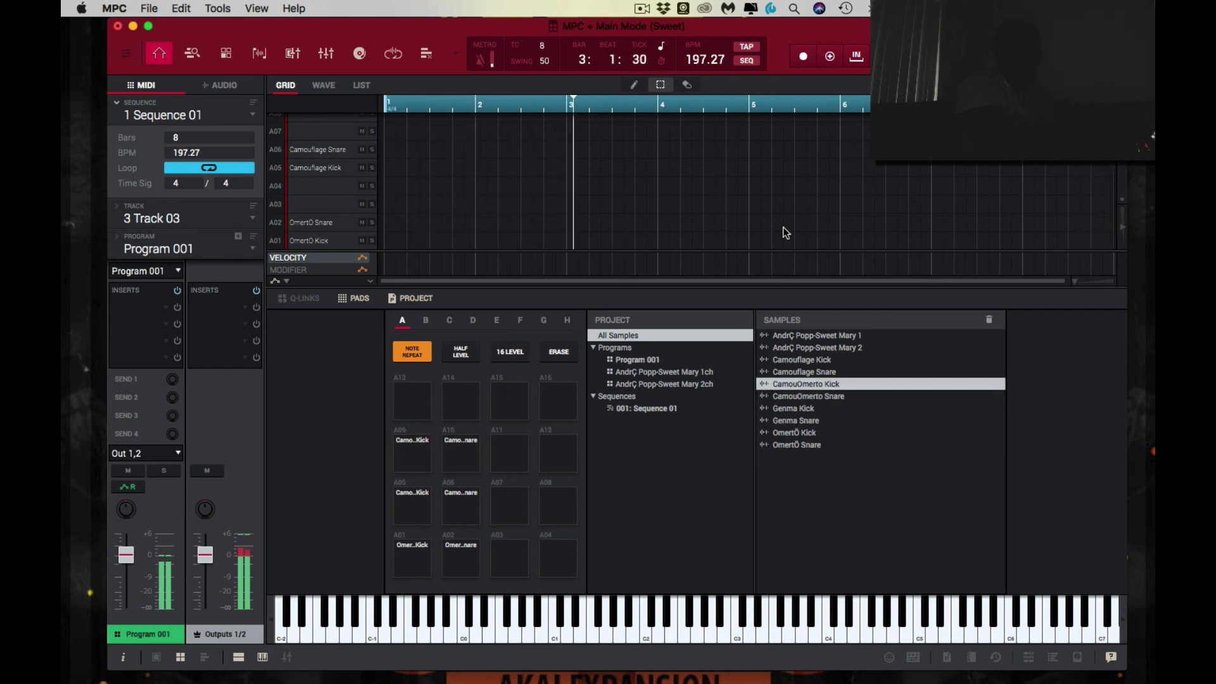
key(Down)
key(Up)
key(Down)
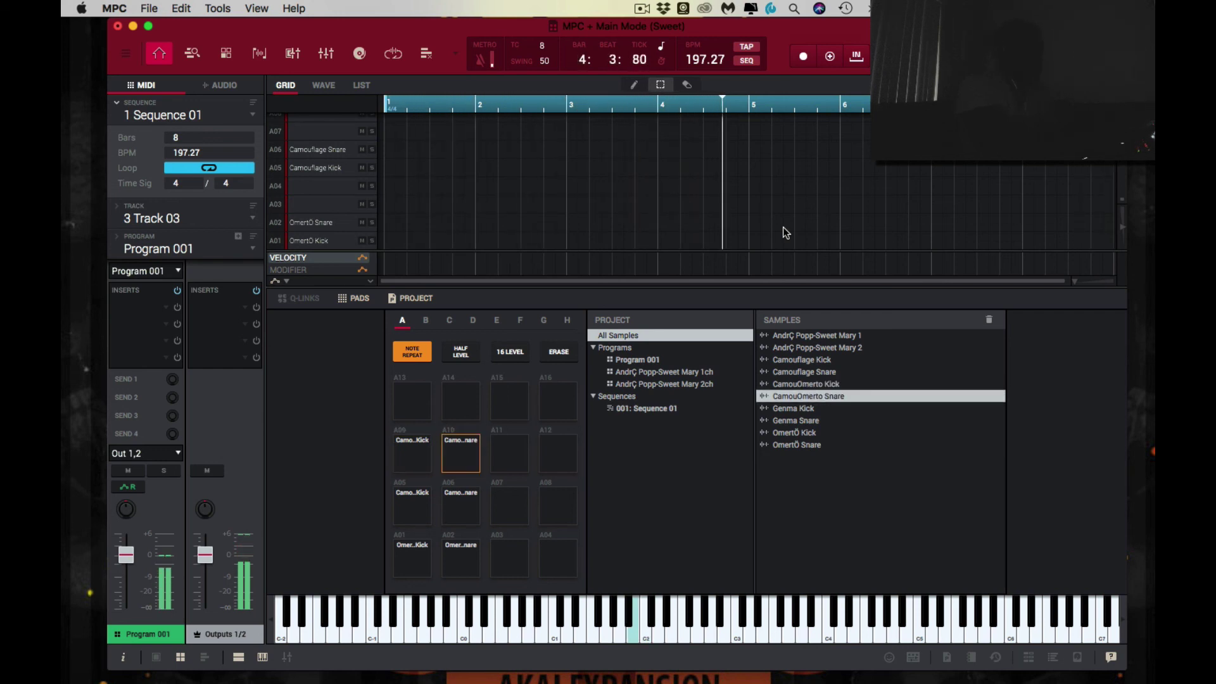
key(Up)
key(Down)
Audition the original OmertÖ Kick and OmertÖ Snare on pads A01 and A02 for comparison
key(Down)
key(Down)
key(Down)
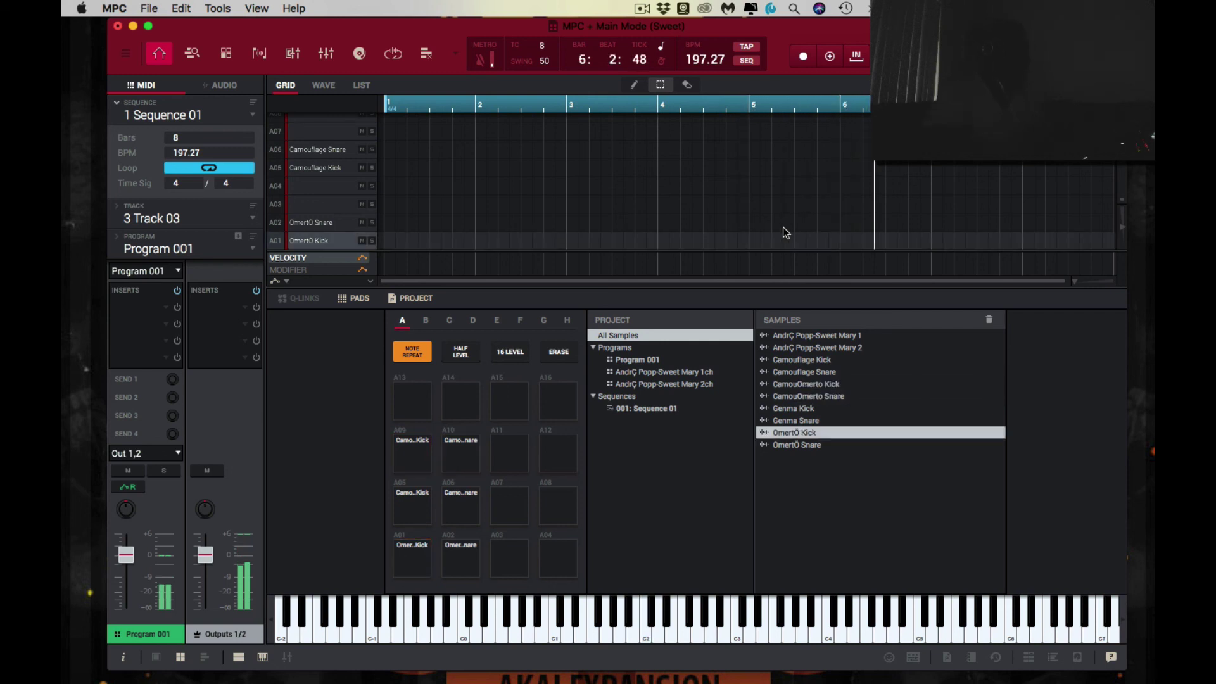
key(Down)
key(Up)
key(Down)
key(Up)
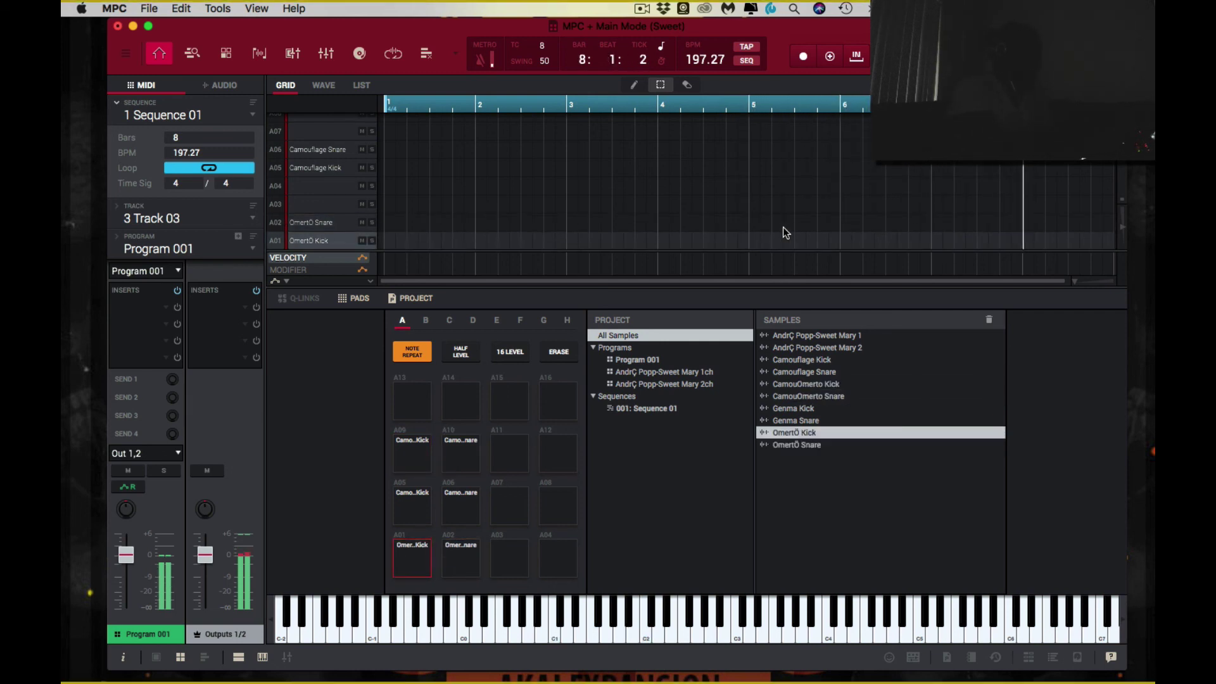
Audition the Camouflage Kick on pad A05 and compare it with the flattened CamouOmerto Snare
key(Up)
key(Up)
key(Up)
key(Up)
key(Up)
key(Up)
key(Down)
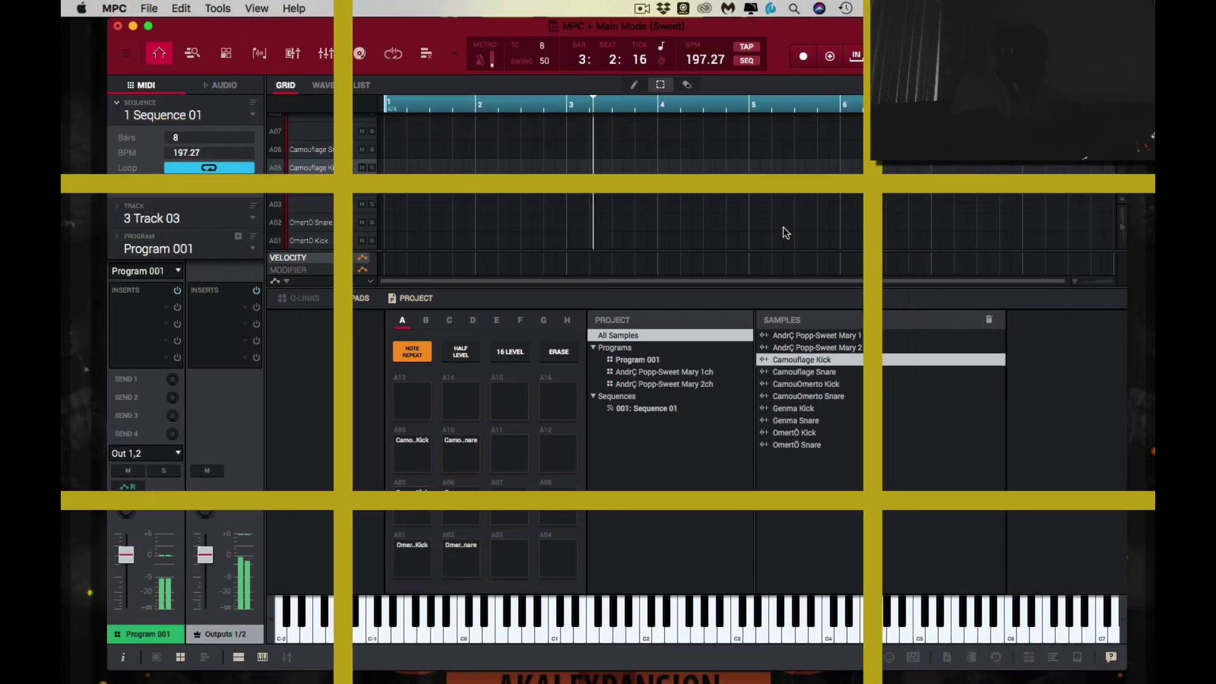
key(Down)
key(Down)
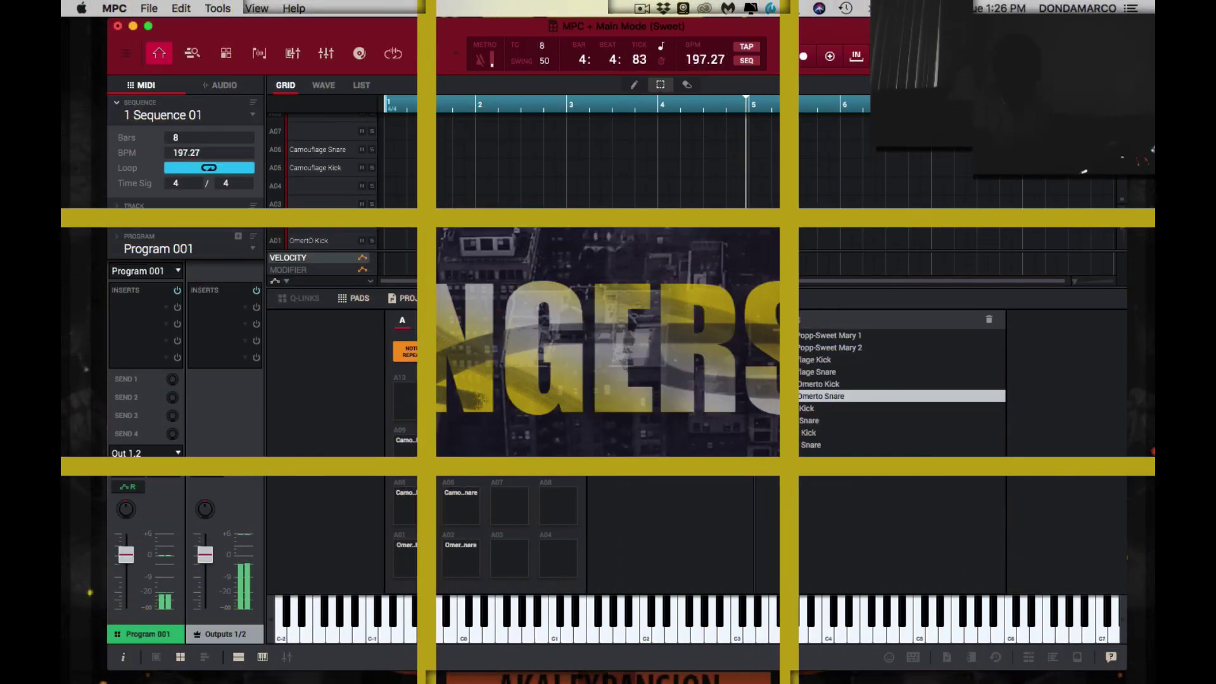